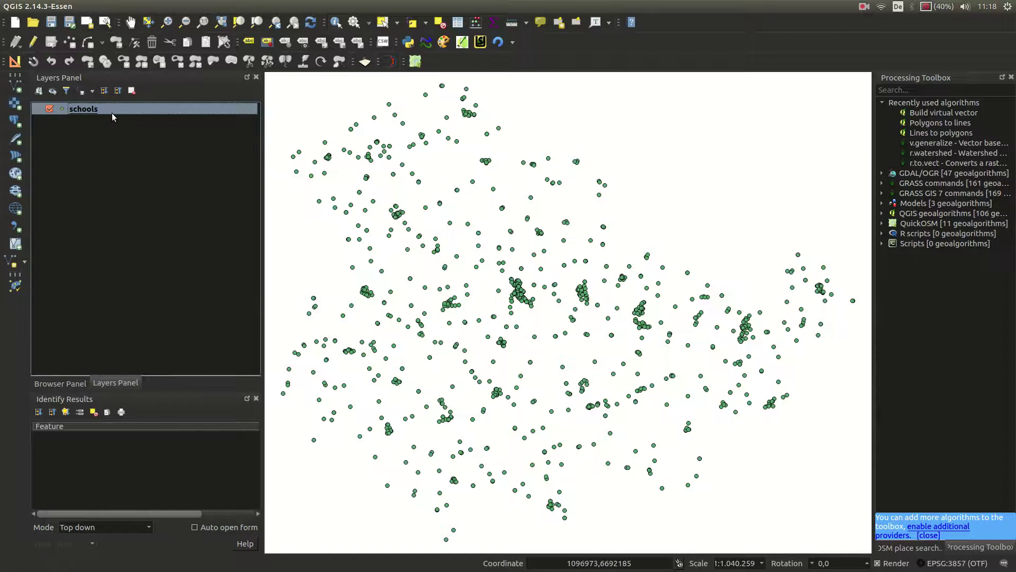
# - Inspect the Query Builder in the schools layer's properties and cancel both dialogs without setting a filter
pyautogui.moveTo(106, 112)
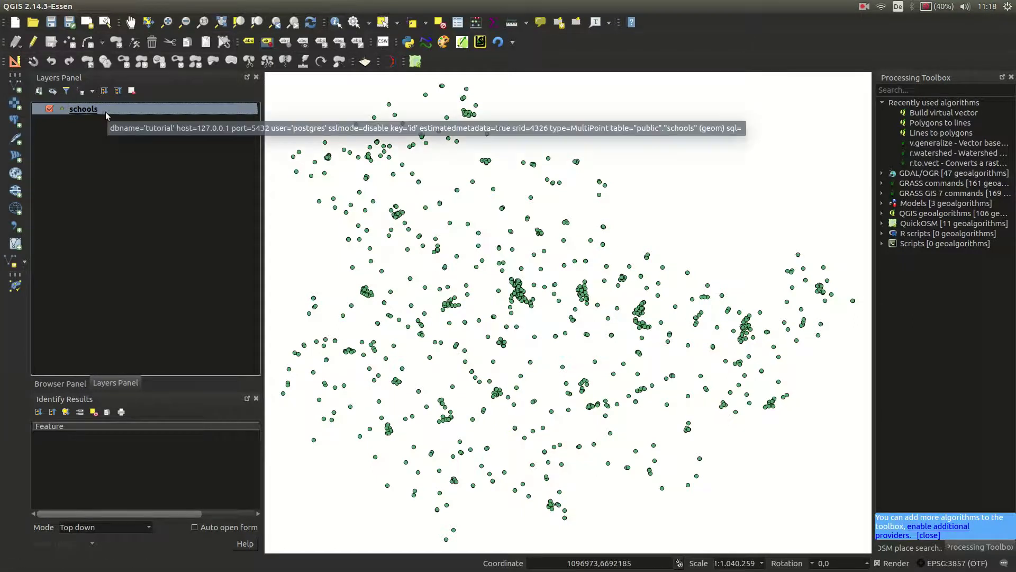
pyautogui.rightClick(106, 112)
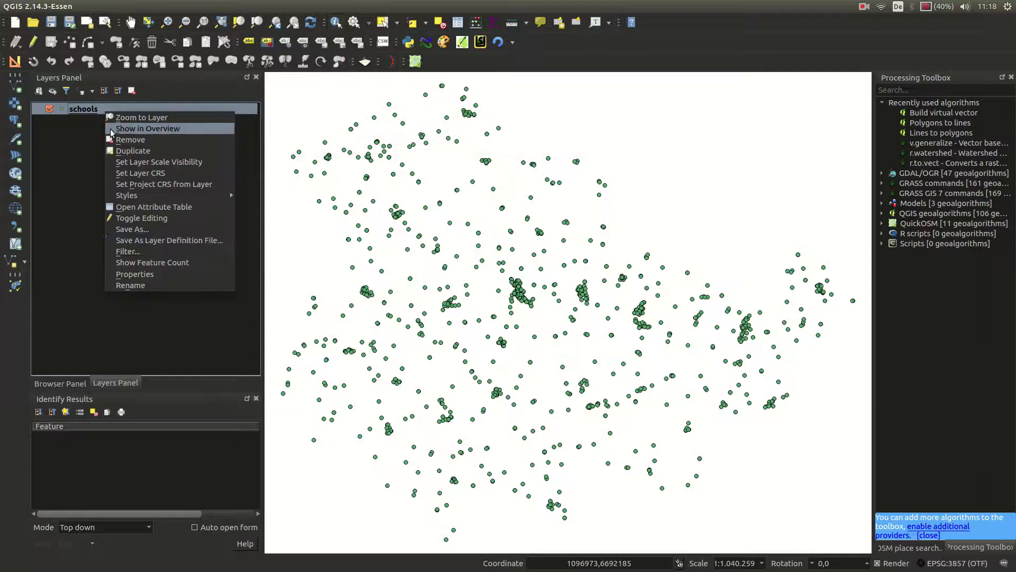
pyautogui.click(157, 263)
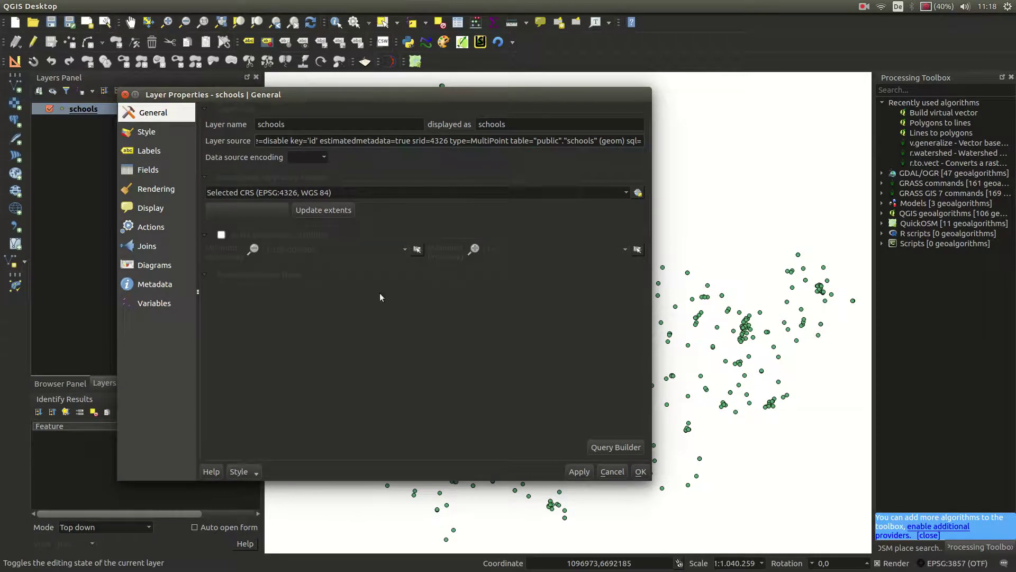
pyautogui.click(615, 447)
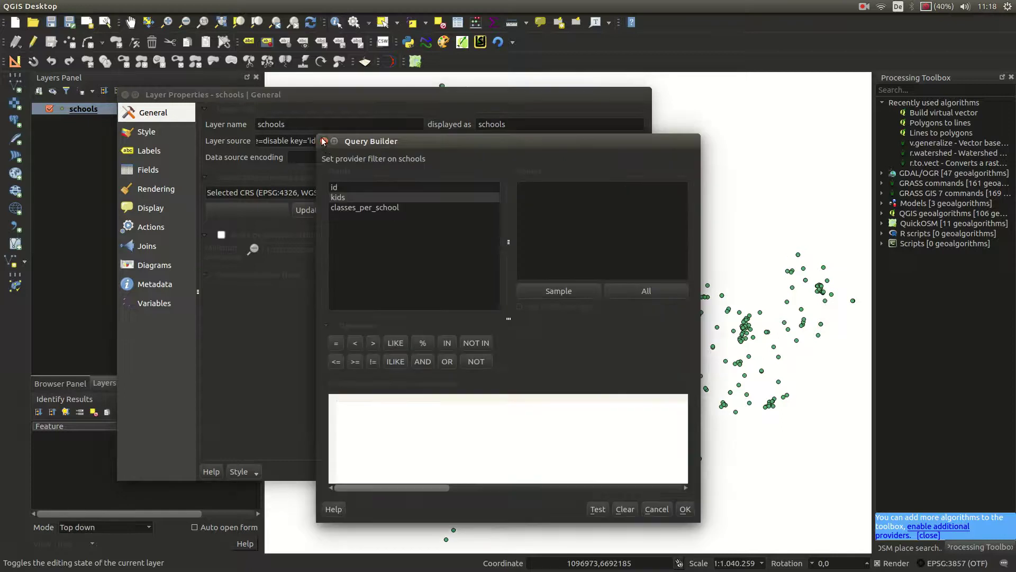
pyautogui.click(324, 141)
pyautogui.click(612, 476)
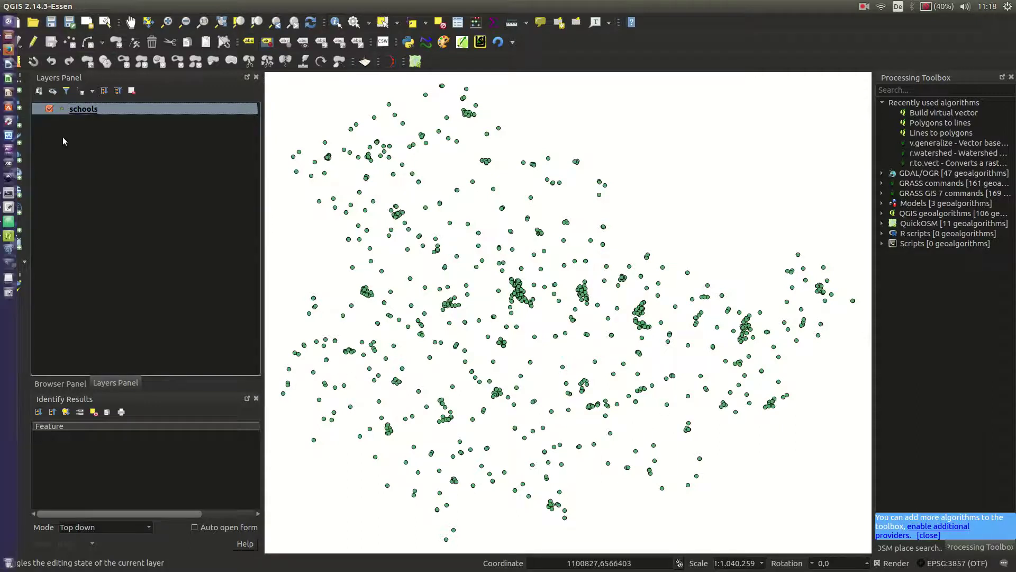
# - Open DB Manager and select the schools table in the public schema of the PostGIS tutorial database
pyautogui.click(288, 5)
pyautogui.moveTo(349, 19)
pyautogui.click(426, 20)
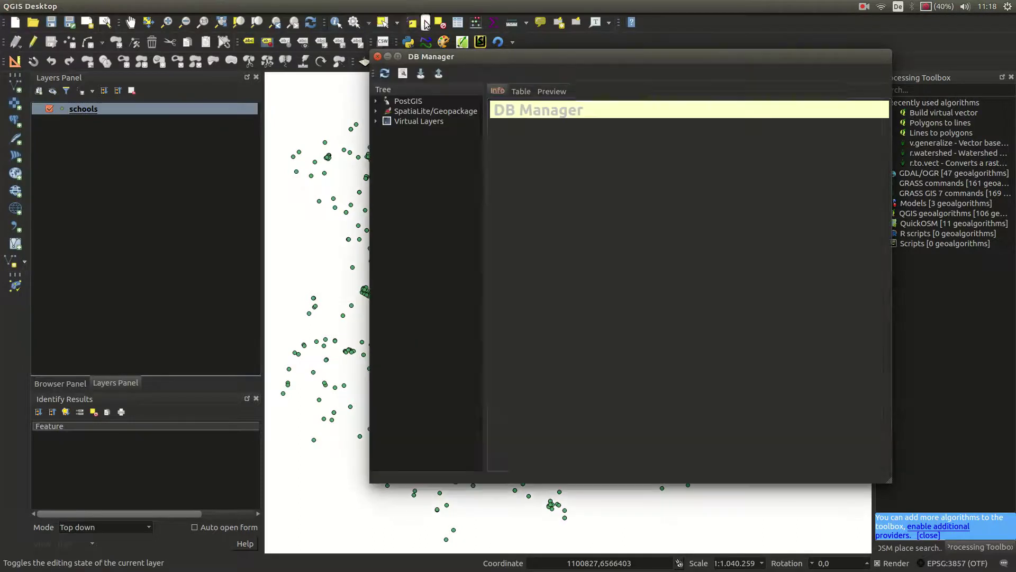
pyautogui.click(377, 102)
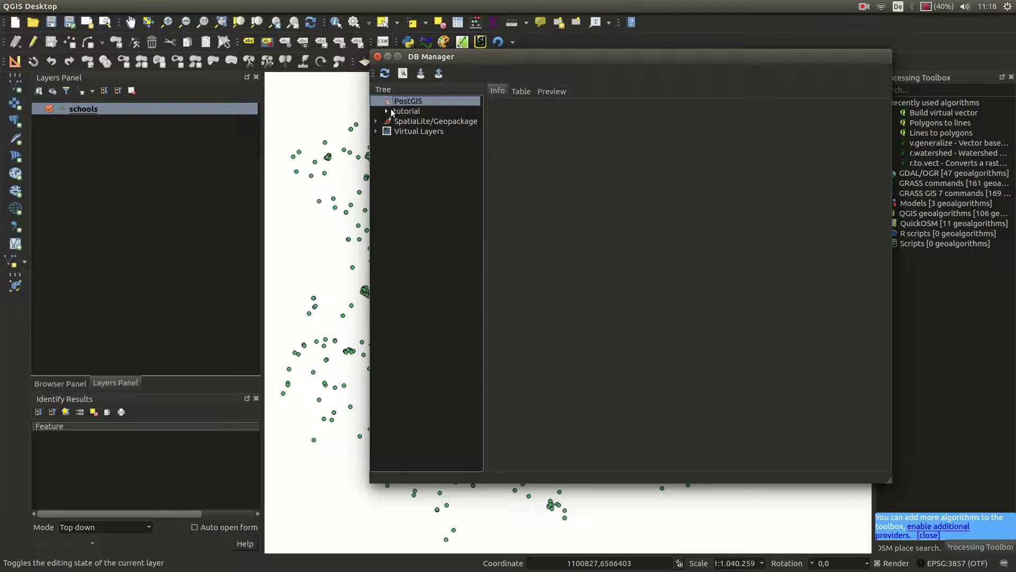
pyautogui.click(397, 111)
pyautogui.click(424, 121)
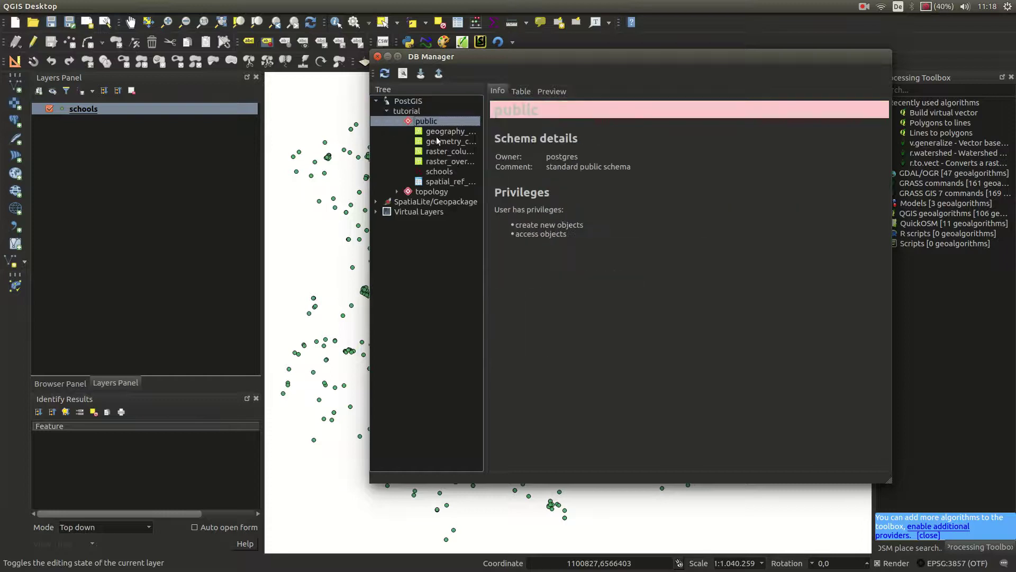
pyautogui.click(438, 171)
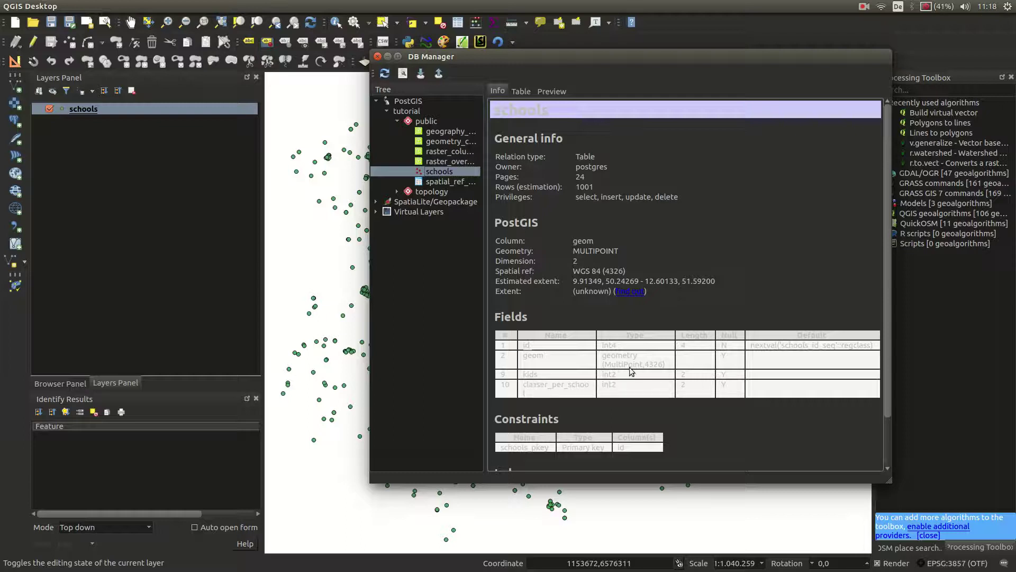
# - Examine the schools table's records and map preview, widening the geom column to view the geometry entries
pyautogui.click(521, 92)
pyautogui.click(550, 91)
pyautogui.click(521, 92)
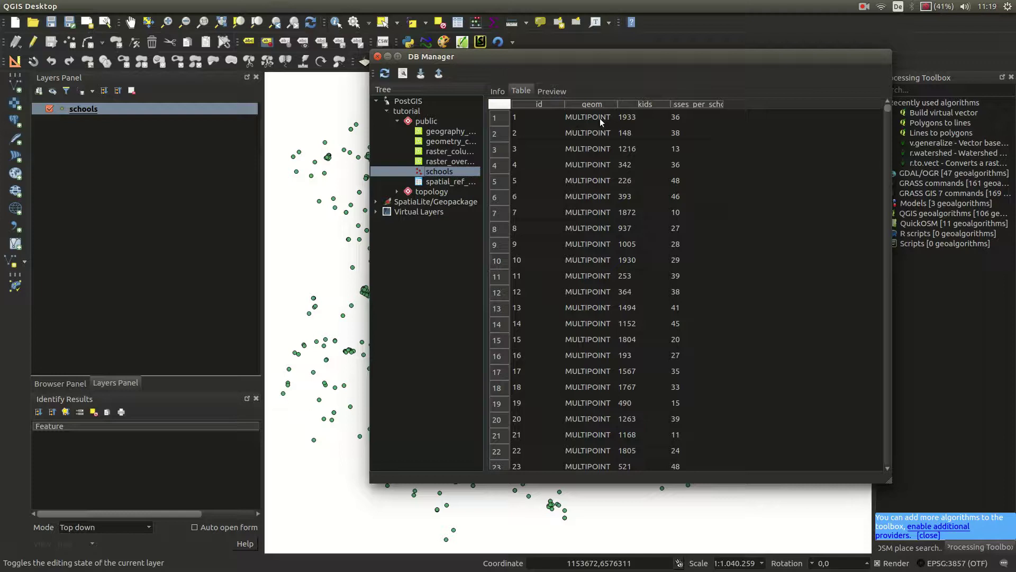
pyautogui.moveTo(617, 105); pyautogui.dragTo(661, 106)
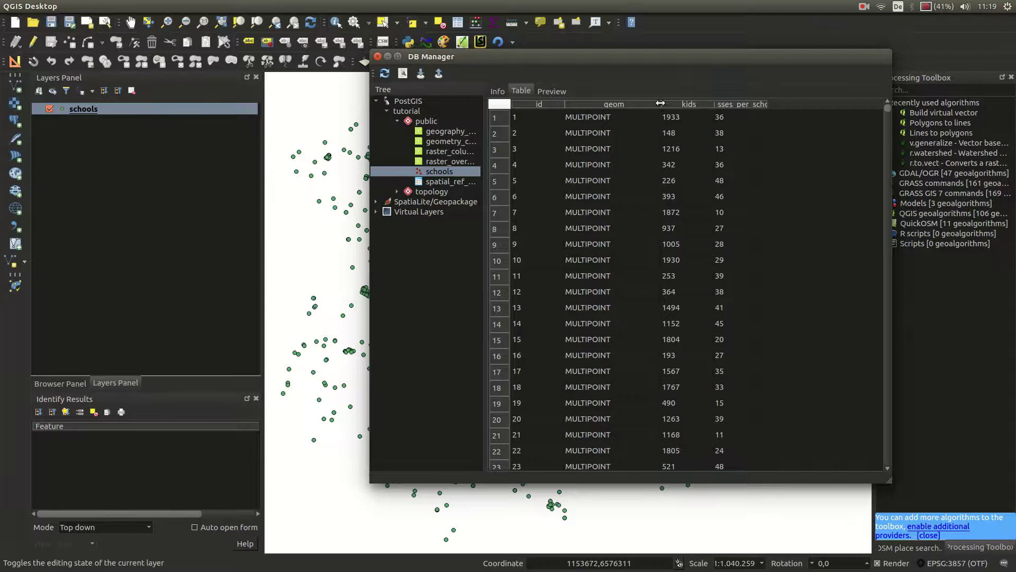
pyautogui.click(598, 117)
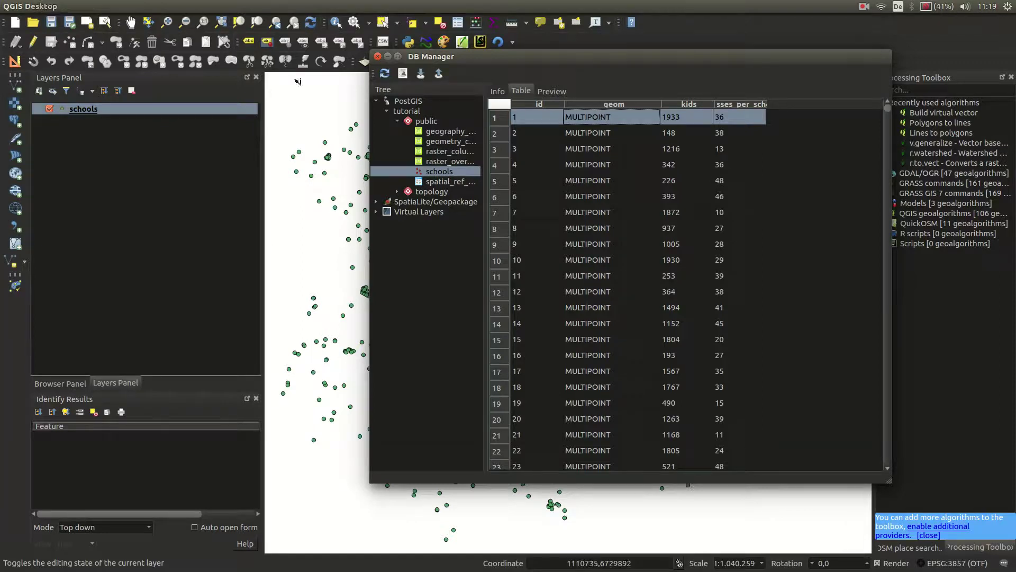
# - Open an SQL window on the tutorial database and execute "SELECT * FROM schools;"
pyautogui.click(403, 75)
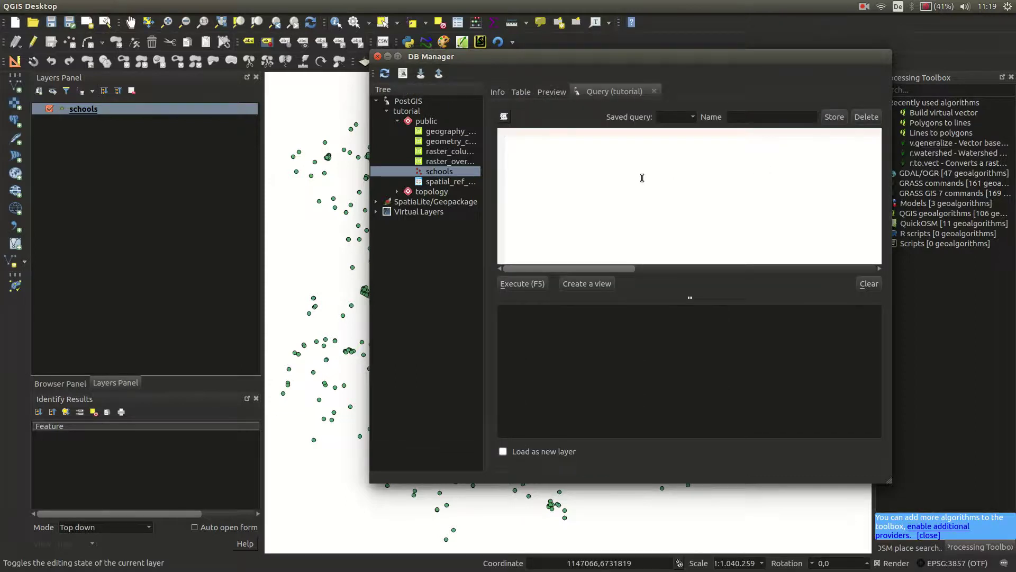
pyautogui.write('SELECT * FROM schools;')
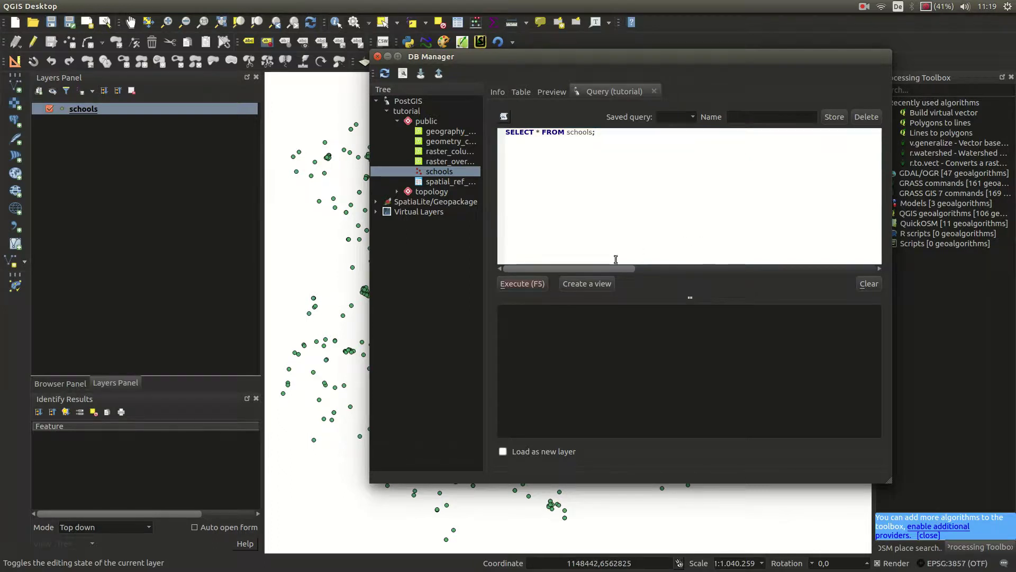
pyautogui.click(521, 286)
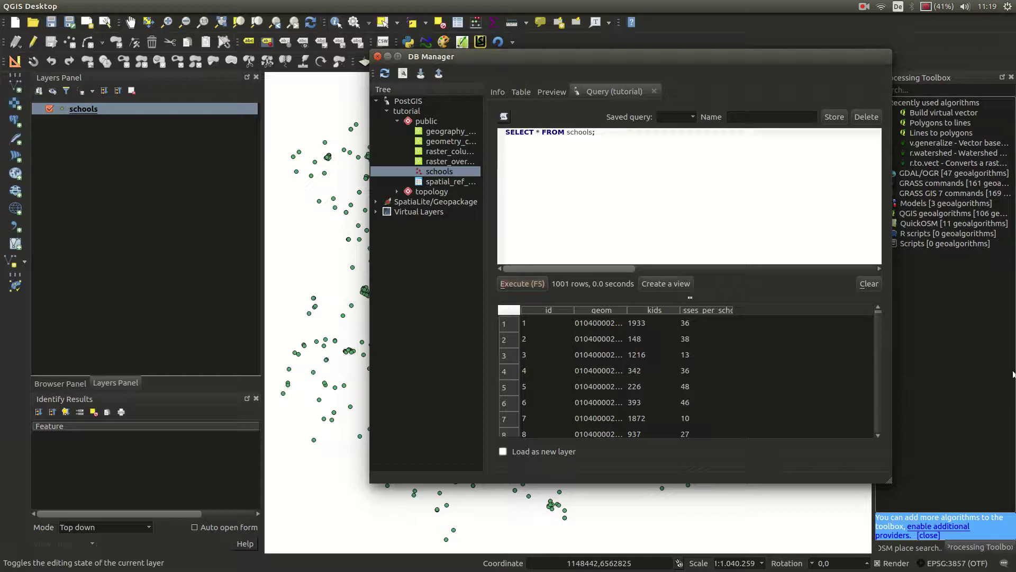
# - Replace the asterisk in the query with "kids, geom" and execute it
pyautogui.press('BackSpace')
pyautogui.press('BackSpace')
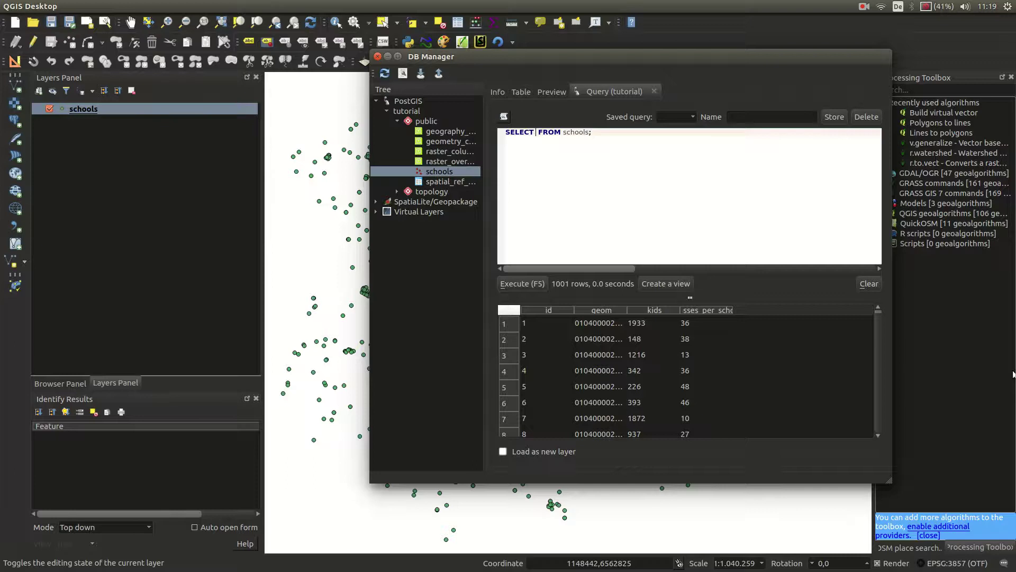
pyautogui.write('kids, geom')
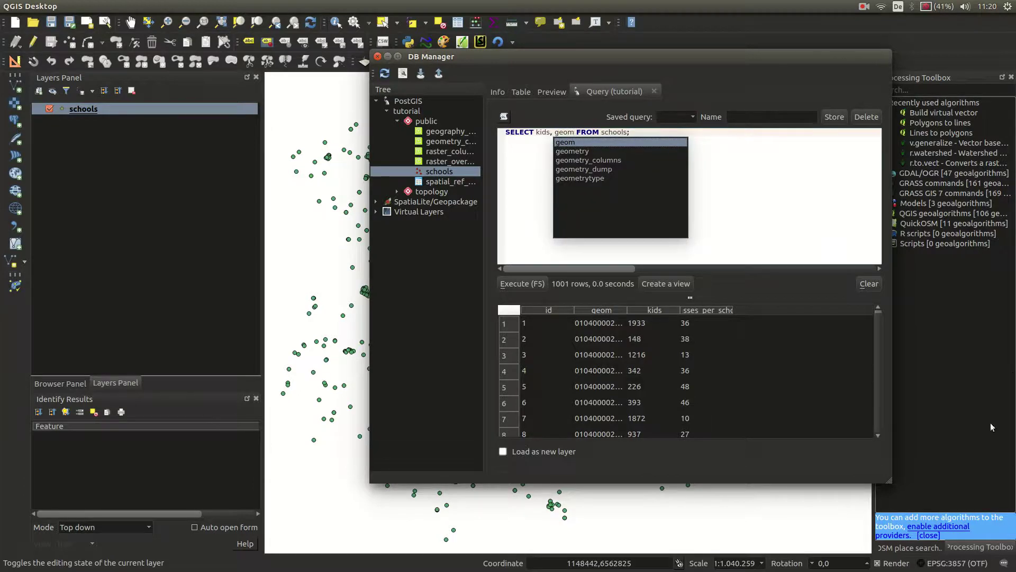
pyautogui.click(535, 288)
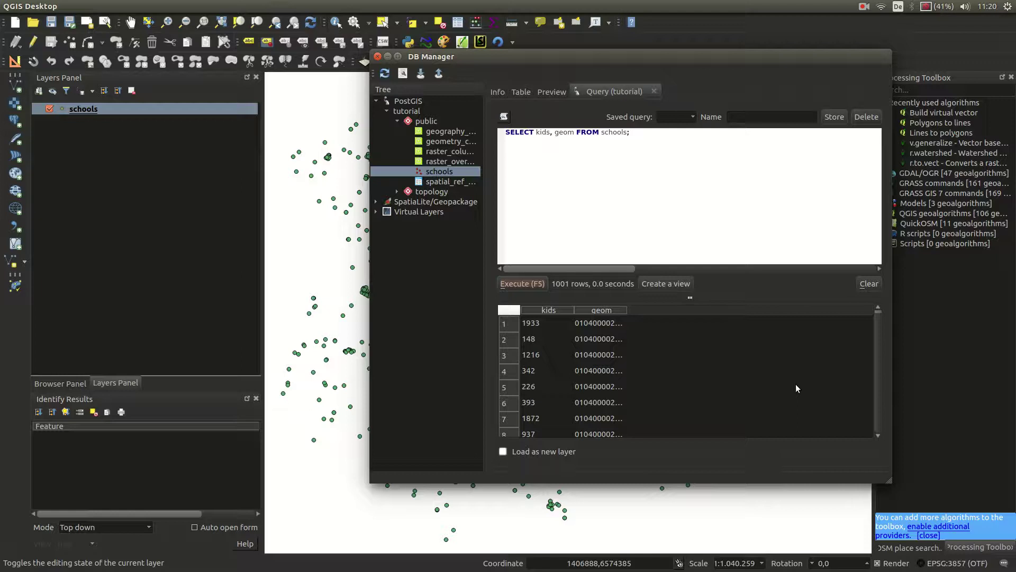
# - Put kids and geom on separate indented lines under SELECT, and widen the geom column in the results
pyautogui.click(557, 134)
pyautogui.press('Return')
pyautogui.press('Up')
pyautogui.press('Return')
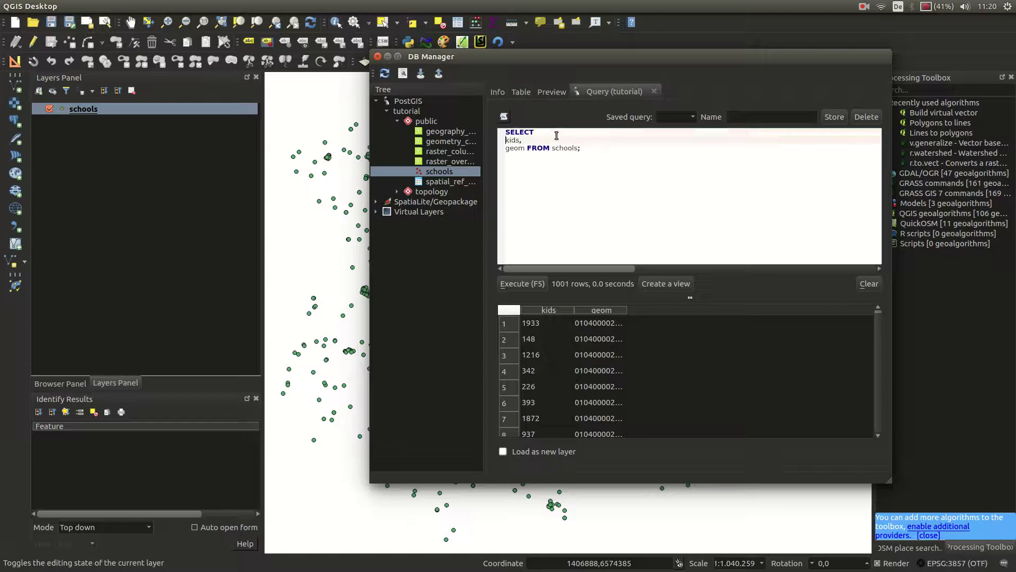
pyautogui.press('Tab')
pyautogui.press('Down')
pyautogui.press('Tab')
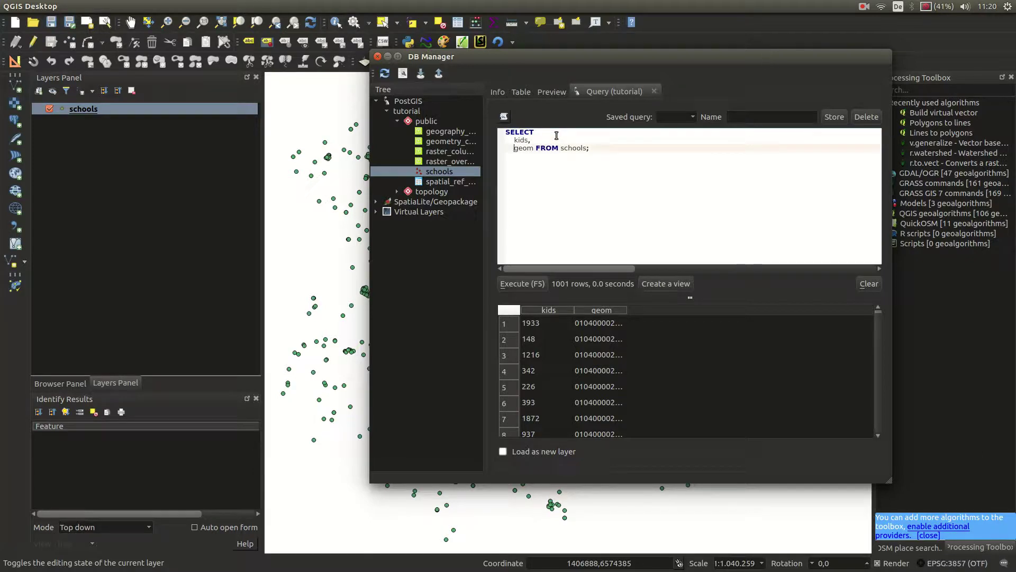
pyautogui.click(626, 312)
pyautogui.moveTo(625, 312); pyautogui.dragTo(868, 312)
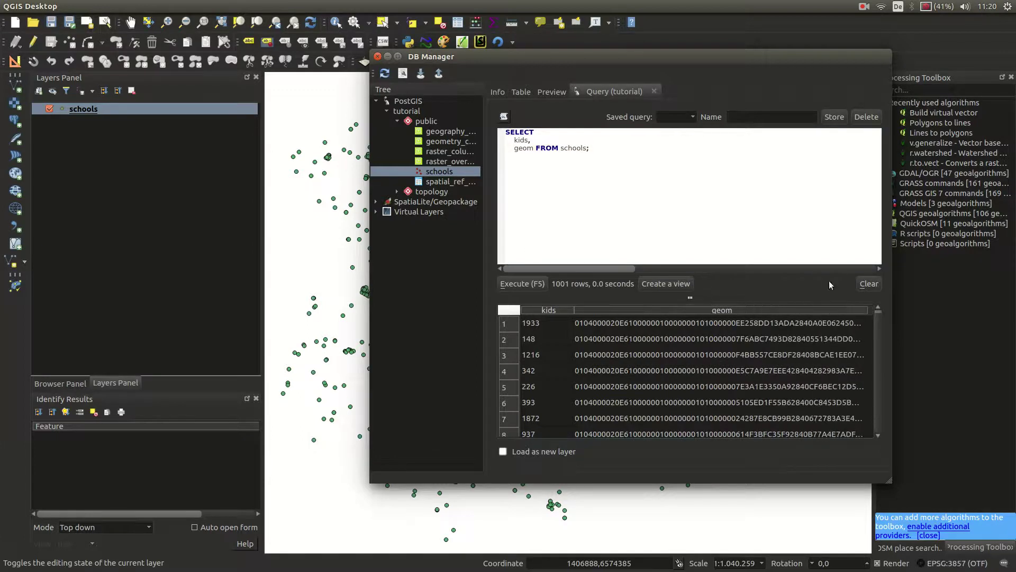
# - Replace geom in the query with ST_asText and try to execute it
pyautogui.click(529, 153)
pyautogui.tripleClick(529, 154)
pyautogui.doubleClick(530, 154)
pyautogui.write('ST_asTes')
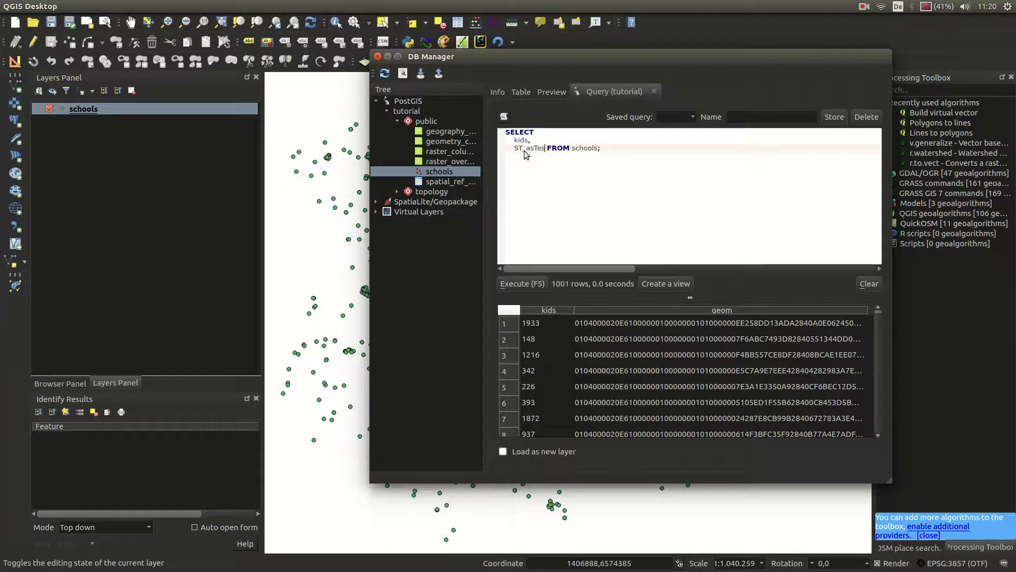
pyautogui.press('BackSpace')
pyautogui.write('xt')
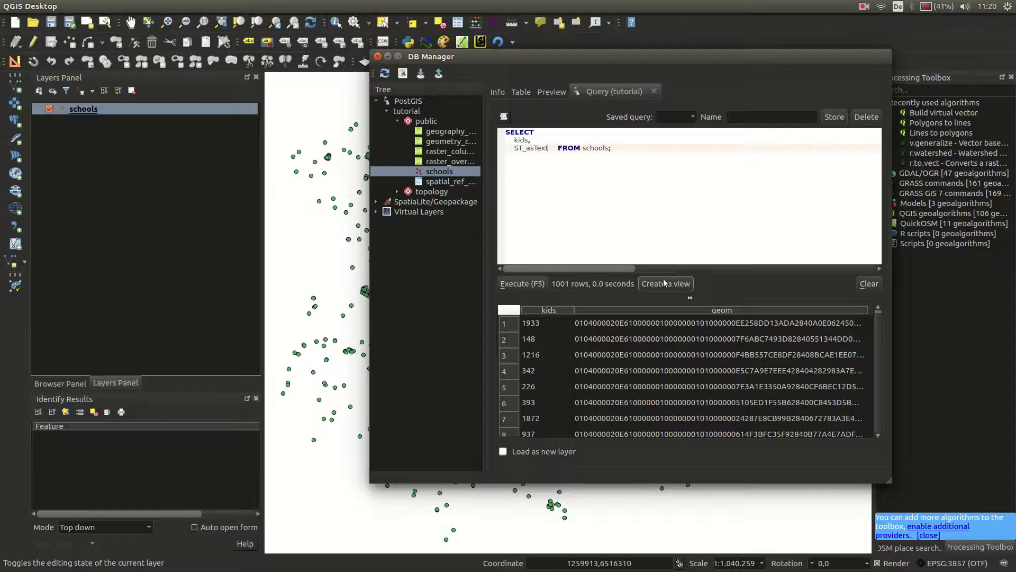
pyautogui.click(536, 284)
pyautogui.click(717, 305)
# - Add the argument (geom) to ST_asText, execute the query and widen the st_astext result column
pyautogui.moveTo(535, 141); pyautogui.dragTo(549, 149)
pyautogui.click(549, 149)
pyautogui.write('(geom)')
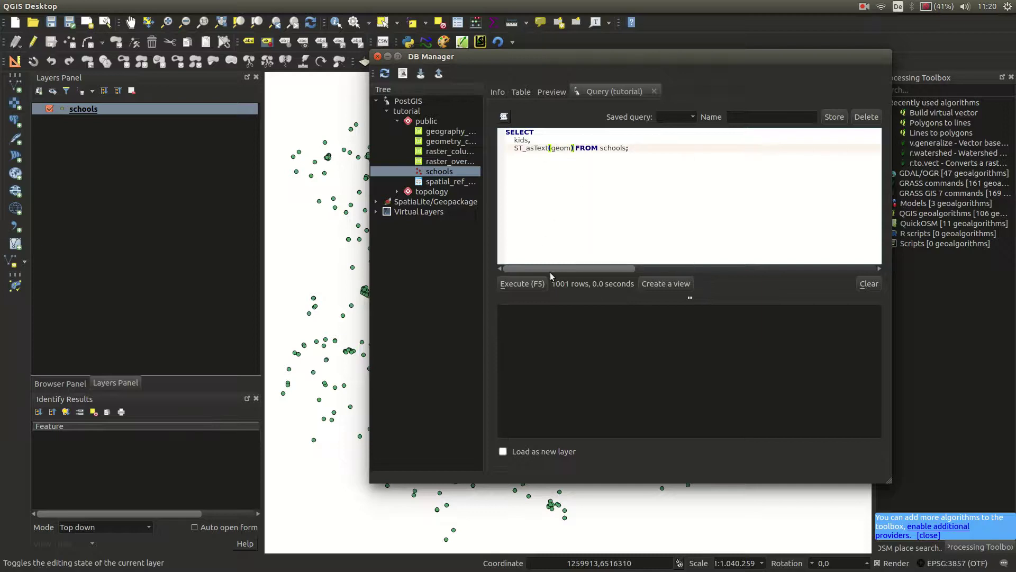
pyautogui.click(542, 283)
pyautogui.moveTo(627, 310); pyautogui.dragTo(724, 317)
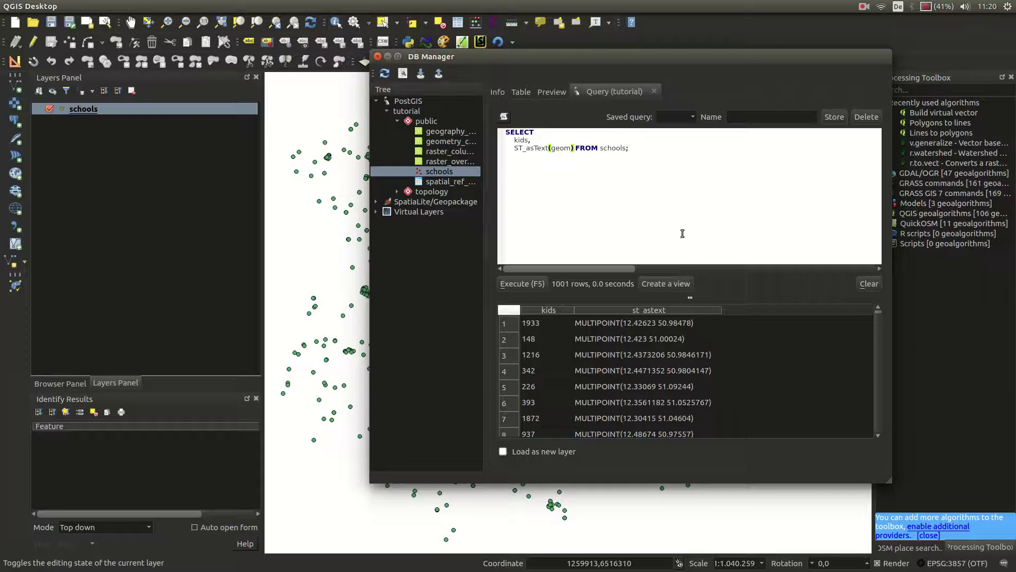
pyautogui.click(514, 148)
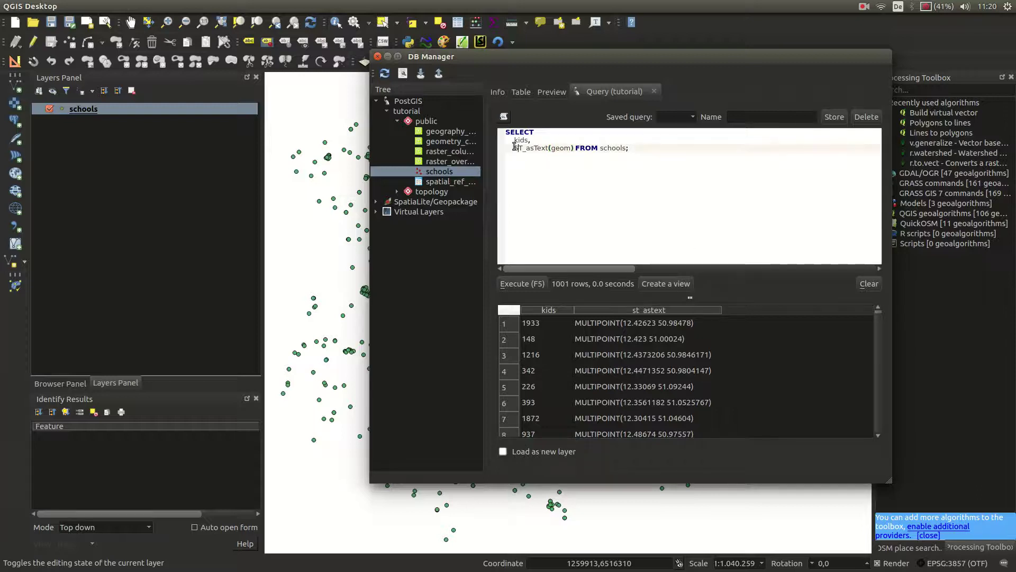
pyautogui.click(552, 148)
pyautogui.moveTo(552, 148); pyautogui.dragTo(565, 140)
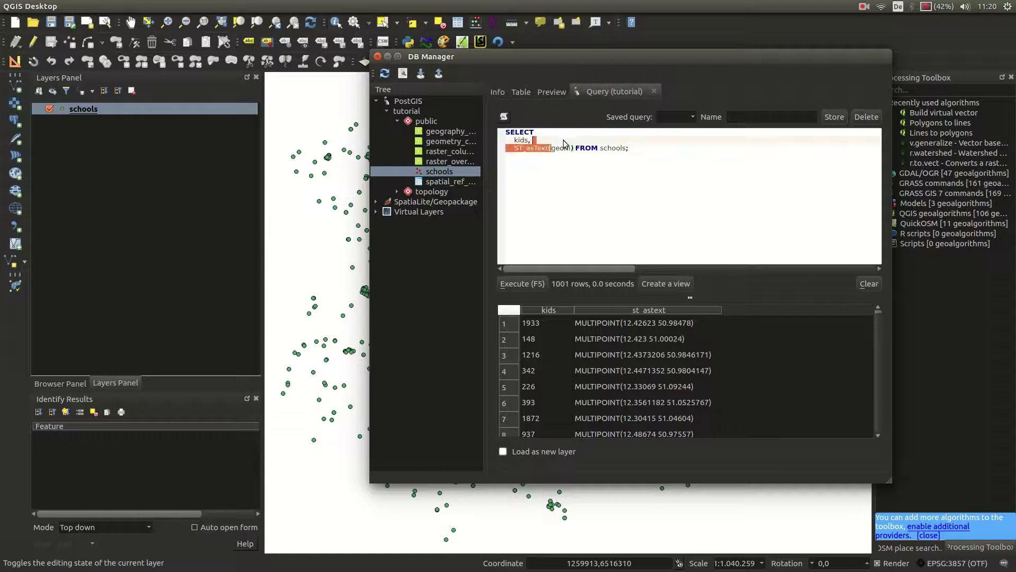
pyautogui.click(551, 149)
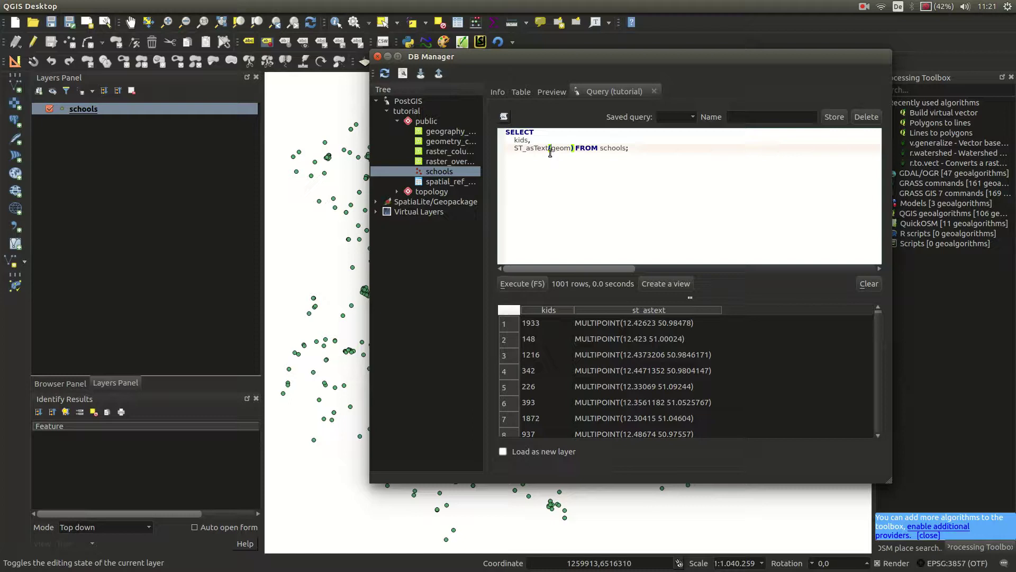
pyautogui.press('BackSpace')
pyautogui.press('BackSpace')
pyautogui.press('BackSpace')
pyautogui.press('BackSpace')
pyautogui.press('BackSpace')
pyautogui.press('BackSpace')
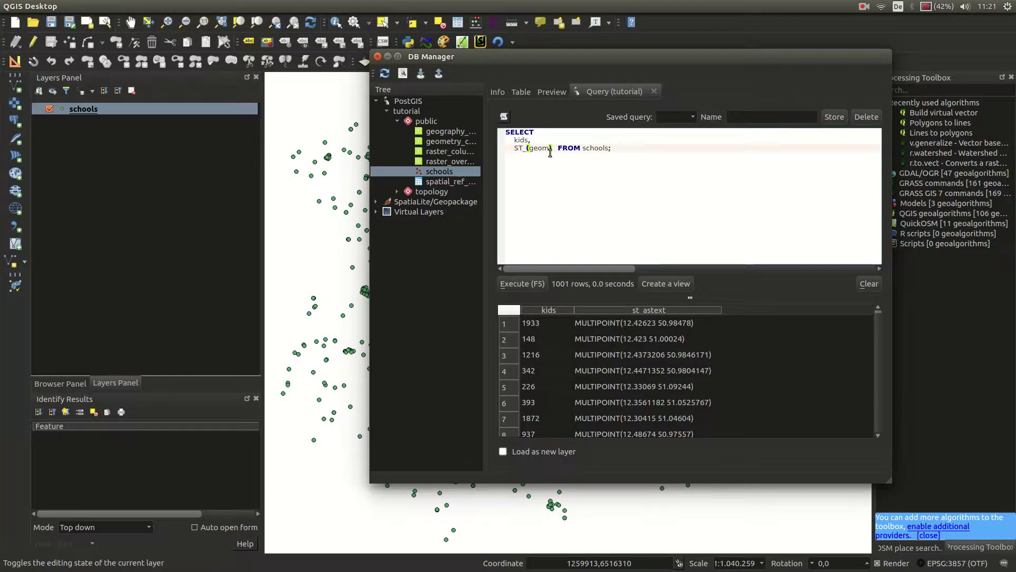
pyautogui.write('asText(')
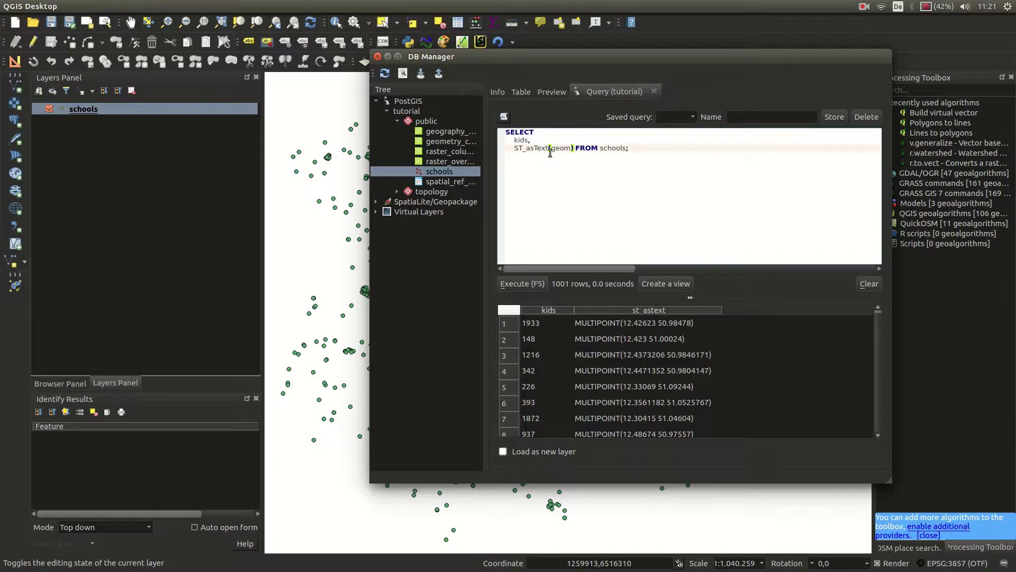
# - Insert ST_Transform(geom, 3857) as the argument of ST_asText and try to execute the query
pyautogui.write('ST_Transf')
pyautogui.write('orm(geom')
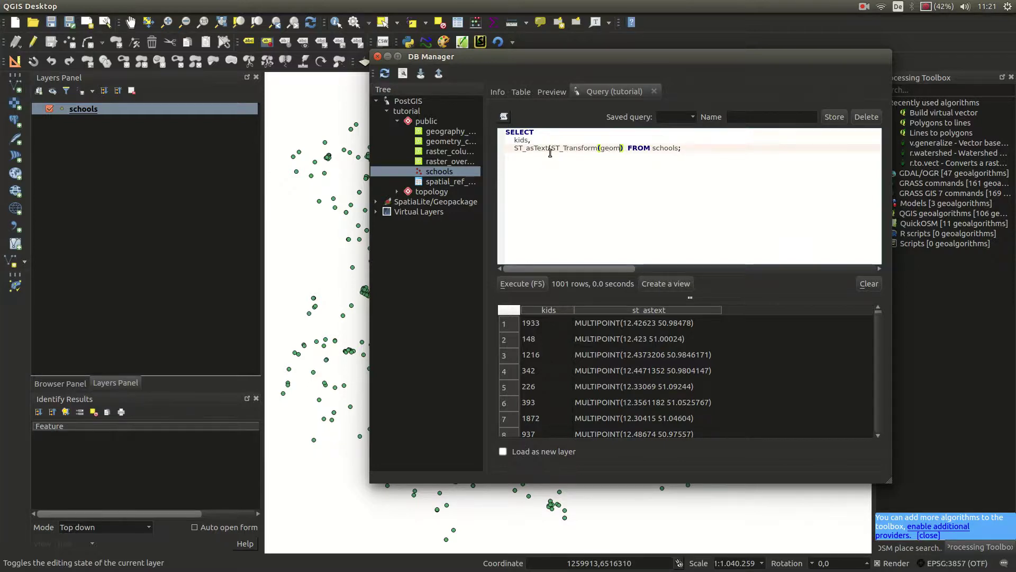
pyautogui.write(', ')
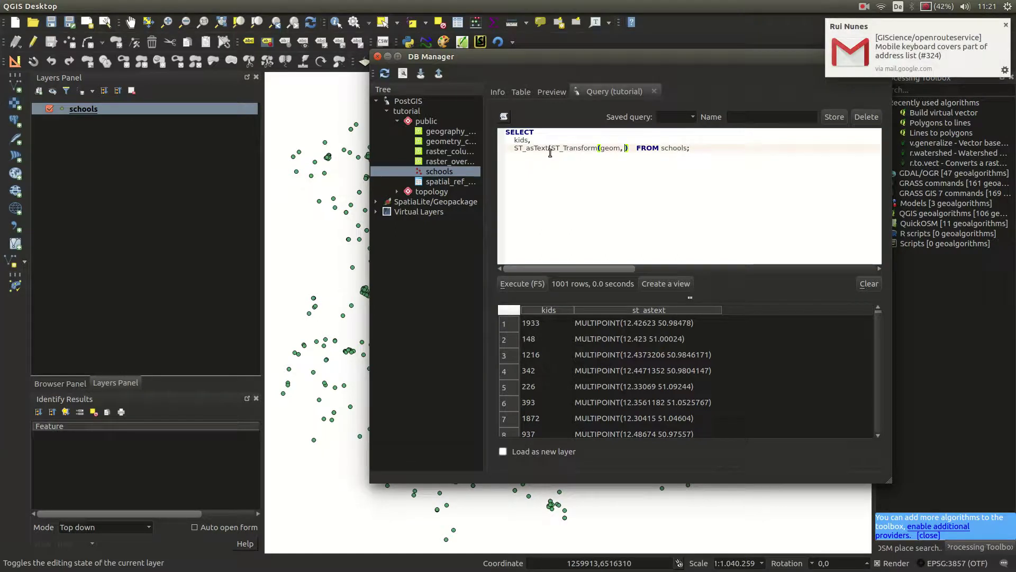
pyautogui.write('3857')
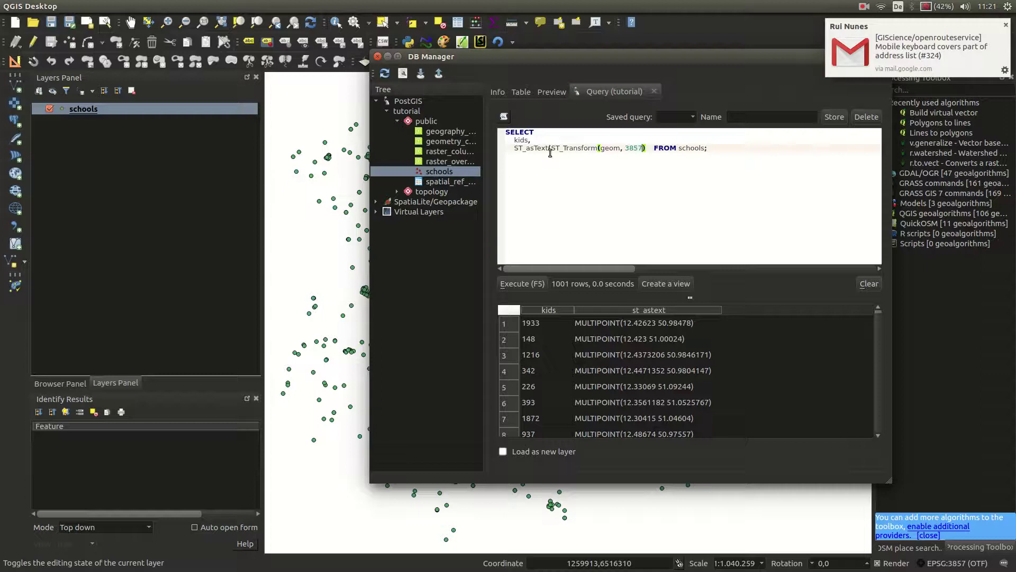
pyautogui.click(547, 284)
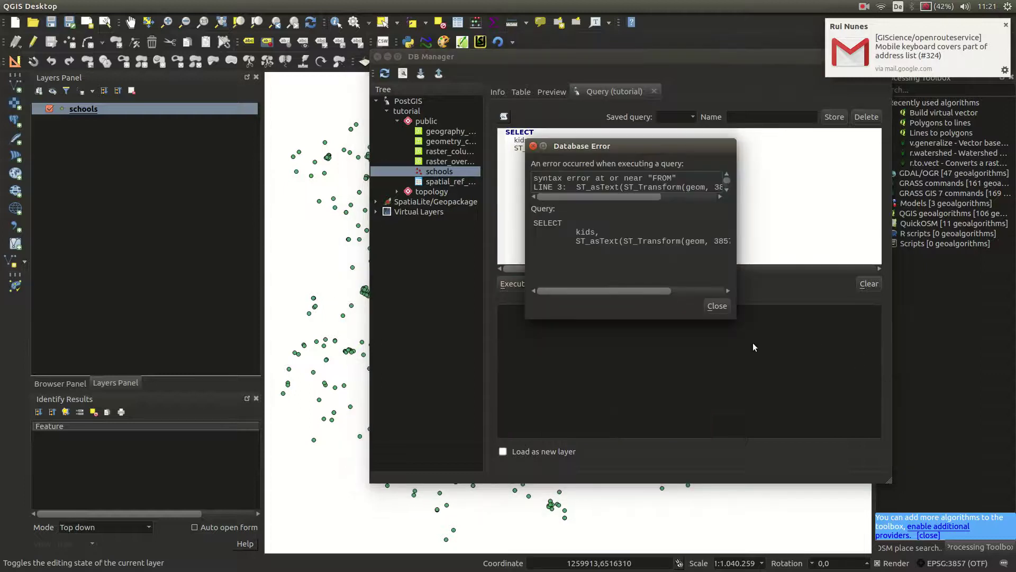
# - Dismiss the error, add the missing closing parenthesis before FROM, execute the query and widen the st_astext column
pyautogui.click(714, 307)
pyautogui.click(647, 149)
pyautogui.write(')')
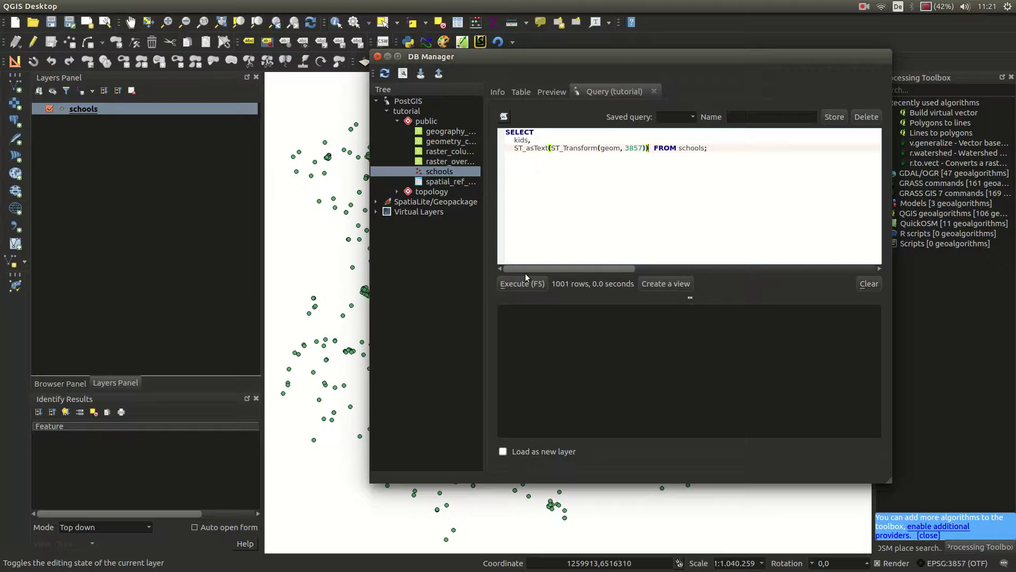
pyautogui.click(509, 284)
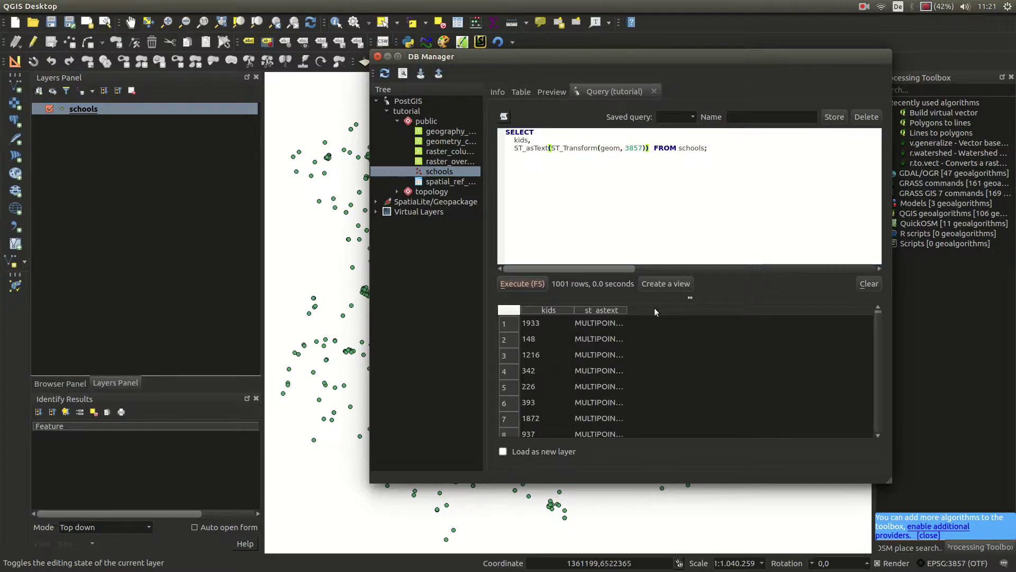
pyautogui.doubleClick(626, 309)
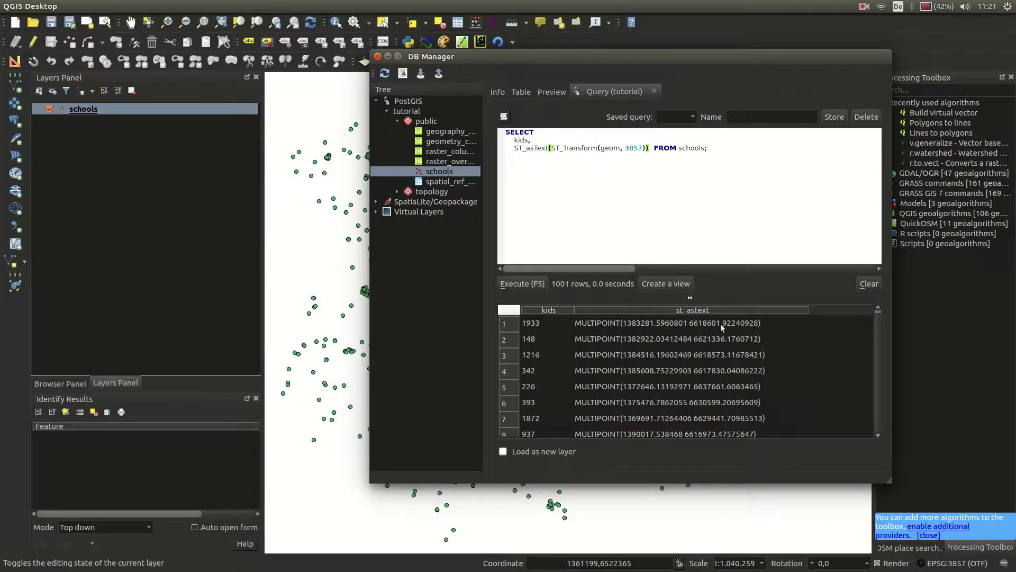
# - Change ST_asText to ST_asGeoJSON in the query, execute it and widen the st_asgeojson column
pyautogui.doubleClick(531, 148)
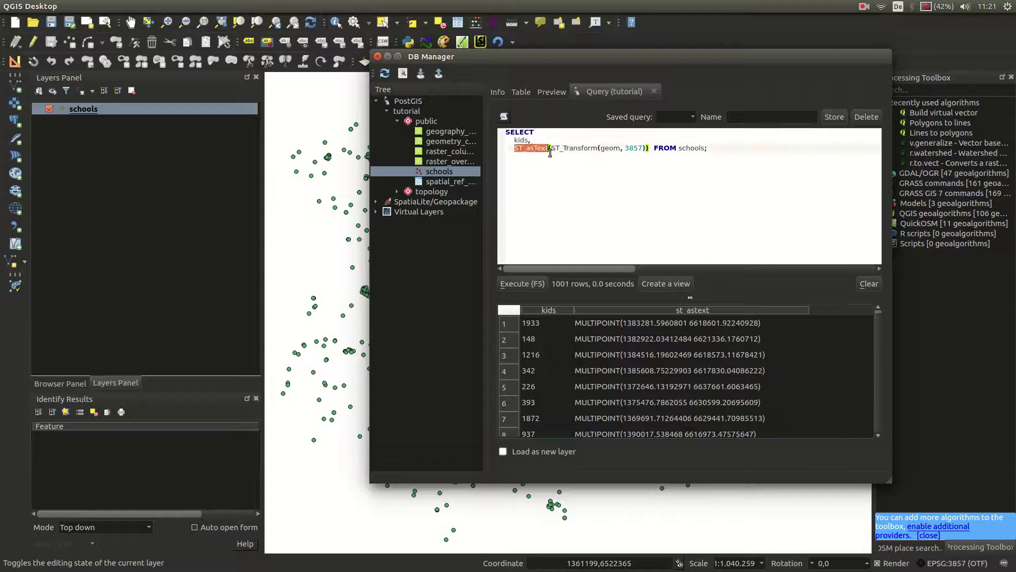
pyautogui.click(550, 150)
pyautogui.press('BackSpace')
pyautogui.press('BackSpace')
pyautogui.press('BackSpace')
pyautogui.press('BackSpace')
pyautogui.write('Geo')
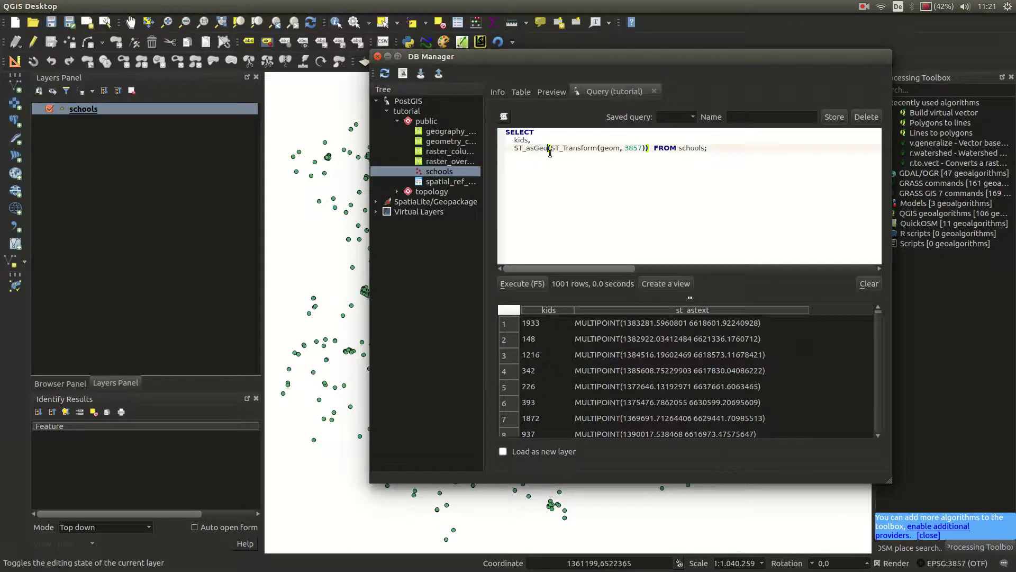
pyautogui.write('JSON')
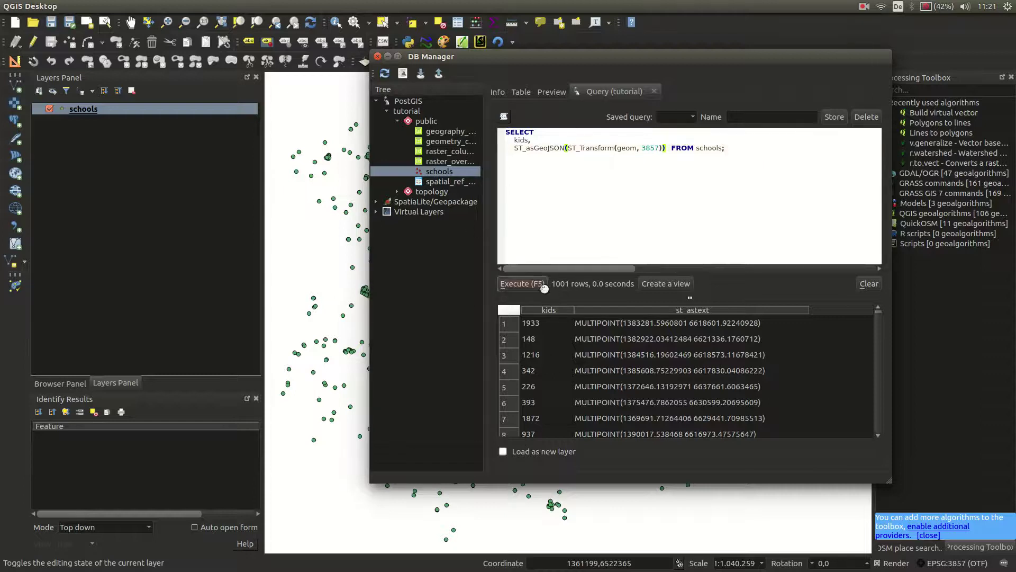
pyautogui.click(522, 283)
pyautogui.moveTo(627, 311); pyautogui.dragTo(824, 321)
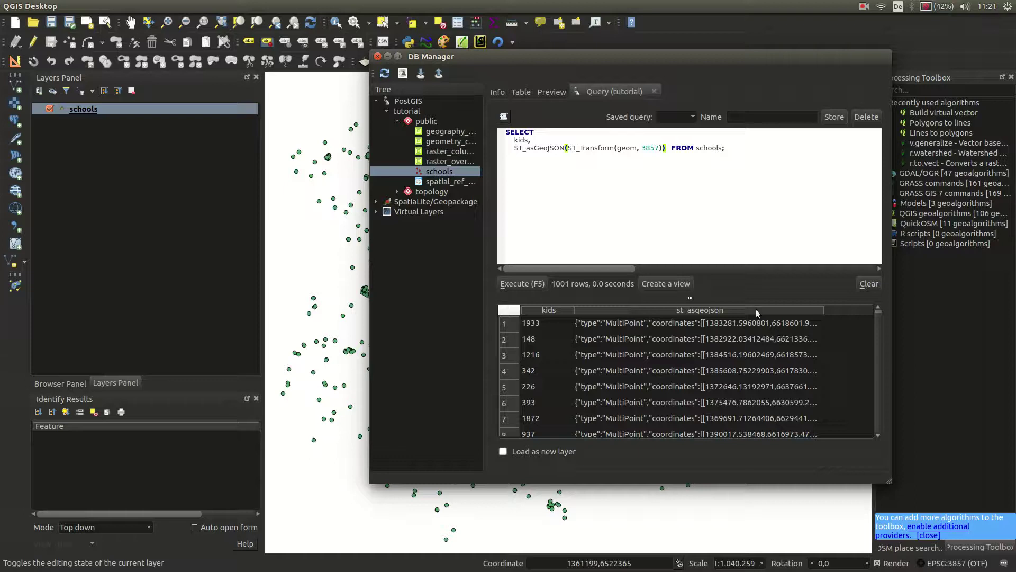
# - Wrap the ST_Transform(geom, 3857) expression in an ST_Buffer function with a distance of 1000
pyautogui.click(563, 148)
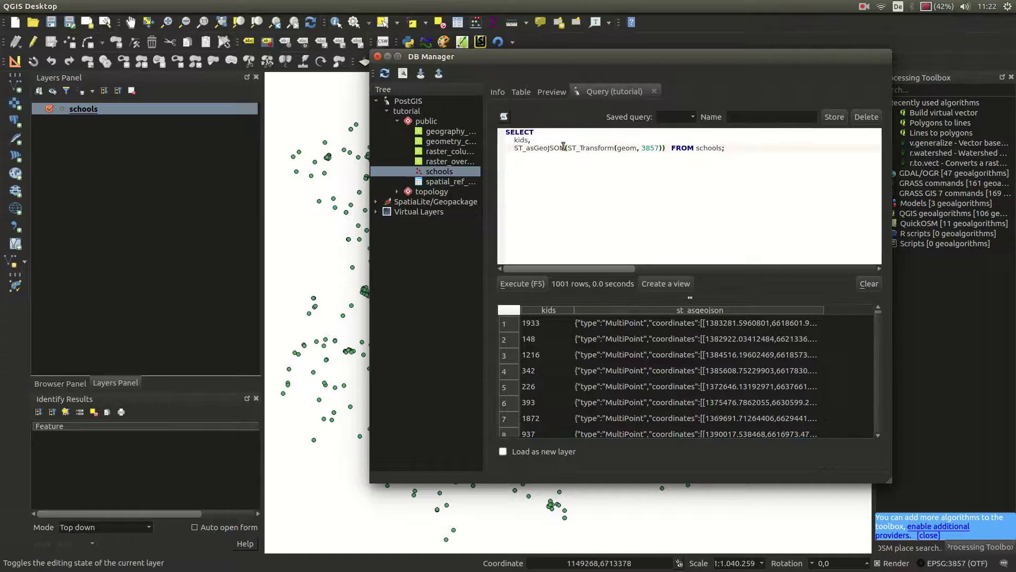
pyautogui.write('ST_Buff')
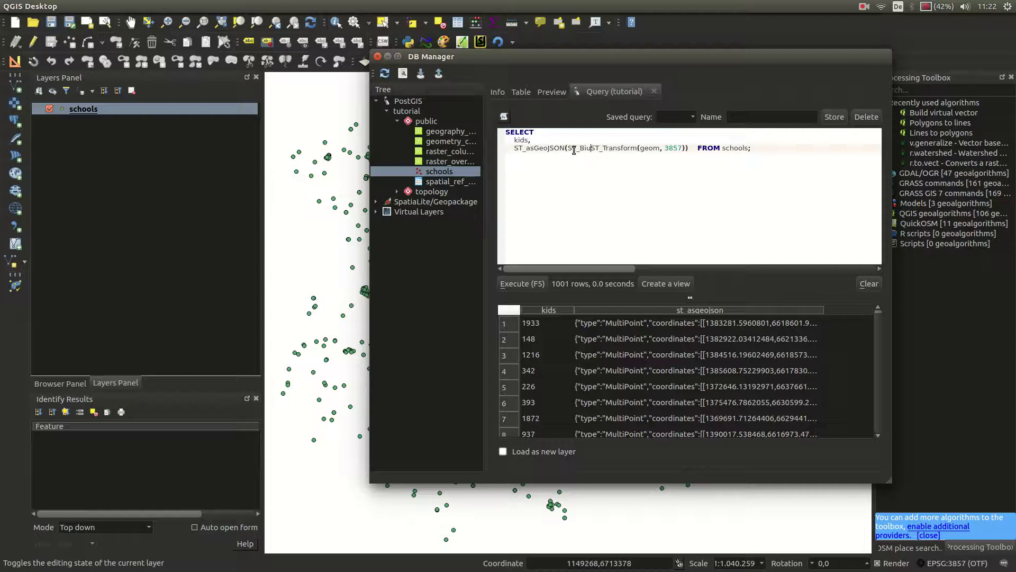
pyautogui.write('er')
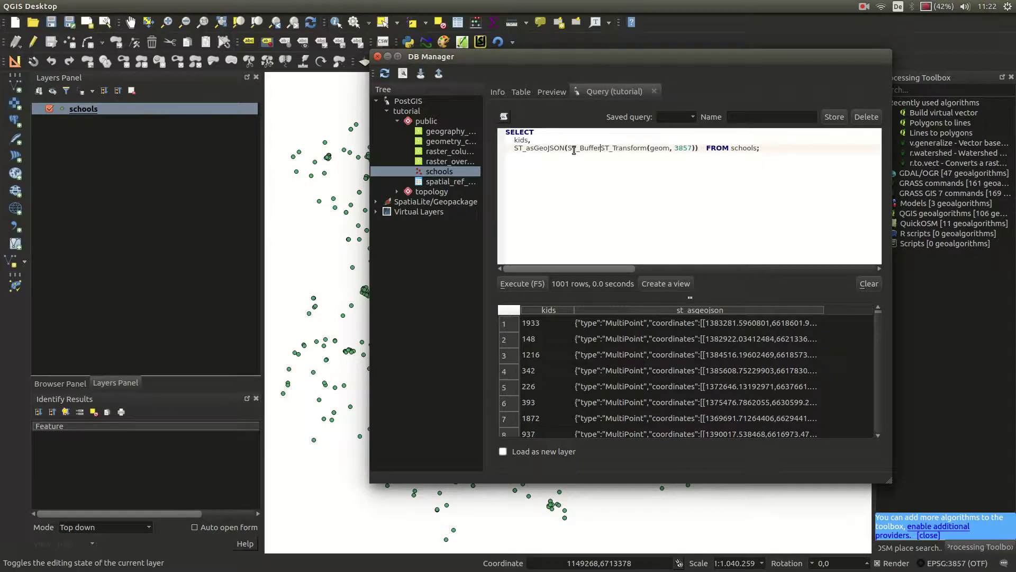
pyautogui.write('(')
pyautogui.press('Right')
pyautogui.press('Right')
pyautogui.press('Right')
pyautogui.press('Right')
pyautogui.press('Right')
pyautogui.press('Right')
pyautogui.press('Right')
pyautogui.press('Right')
pyautogui.write(',1000')
pyautogui.press('Right')
pyautogui.write(')')
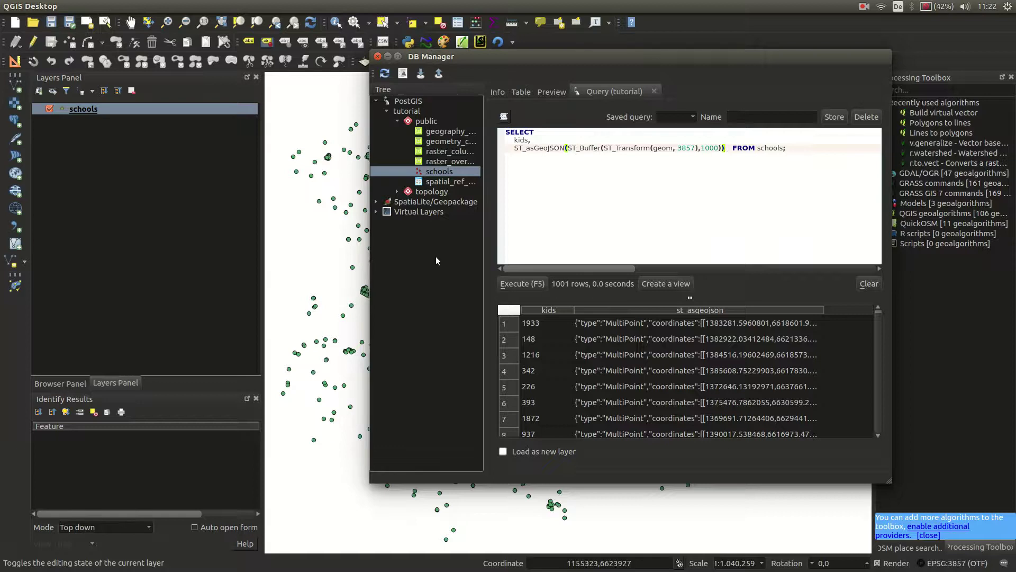
# - Execute the buffer query, widen the st_asgeojson column and copy the first result row
pyautogui.click(527, 287)
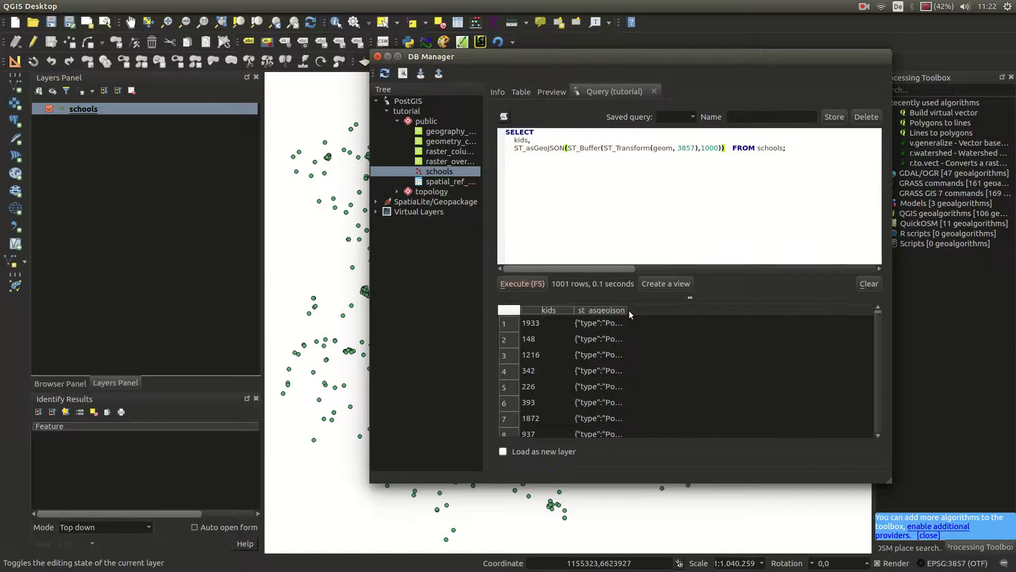
pyautogui.moveTo(626, 308); pyautogui.dragTo(812, 312)
pyautogui.click(808, 321)
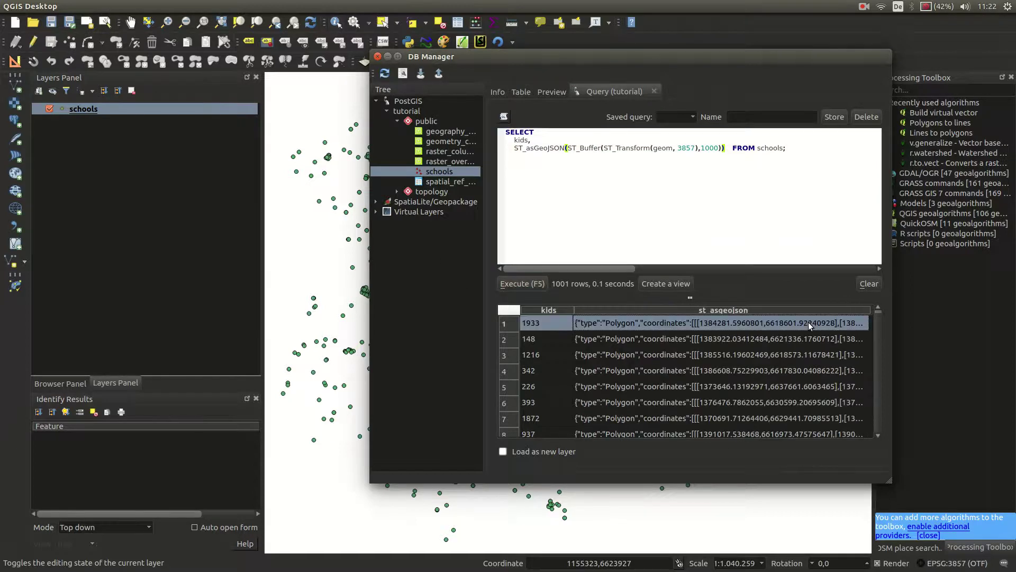
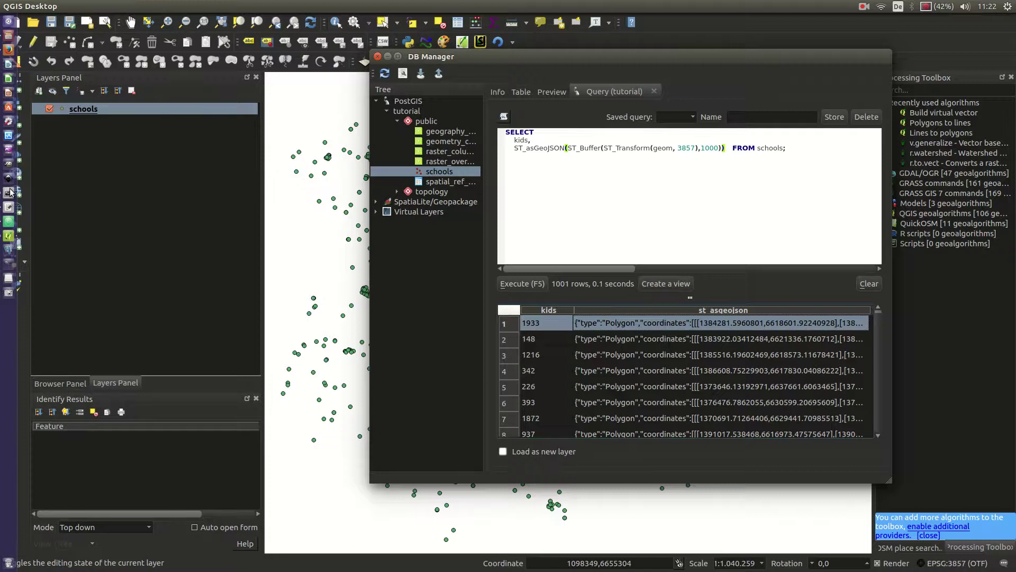
# - Switch to Google Chrome and open the geojson.io website
pyautogui.write('chjr')
pyautogui.press('BackSpace')
pyautogui.press('BackSpace')
pyautogui.write('rom')
pyautogui.press('Escape')
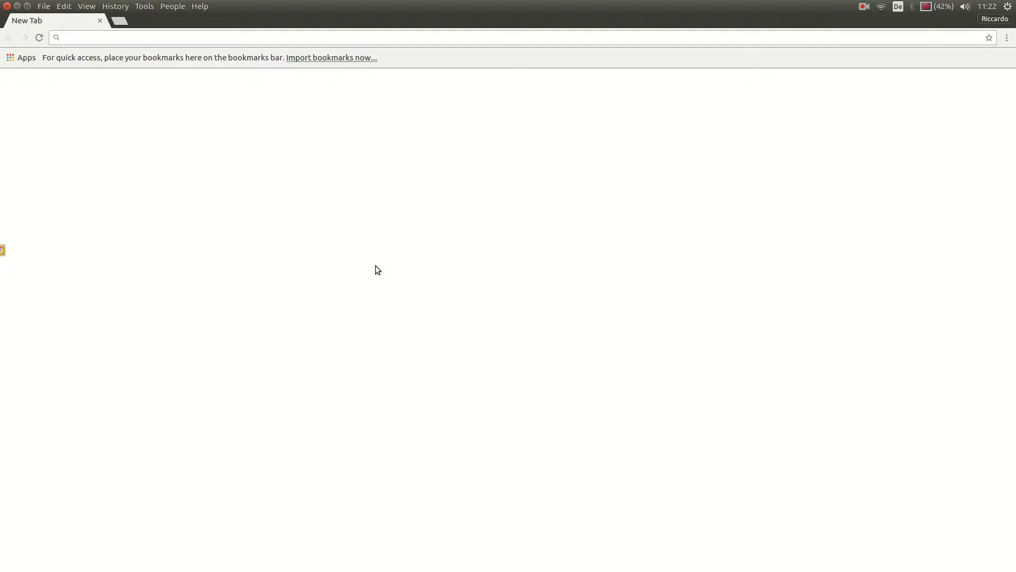
pyautogui.write('geo')
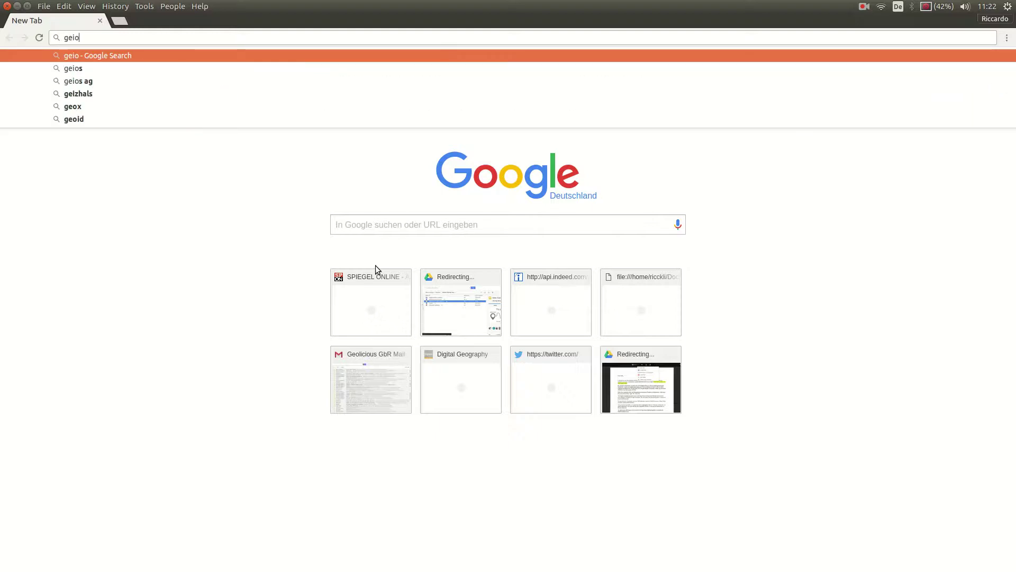
pyautogui.write('json')
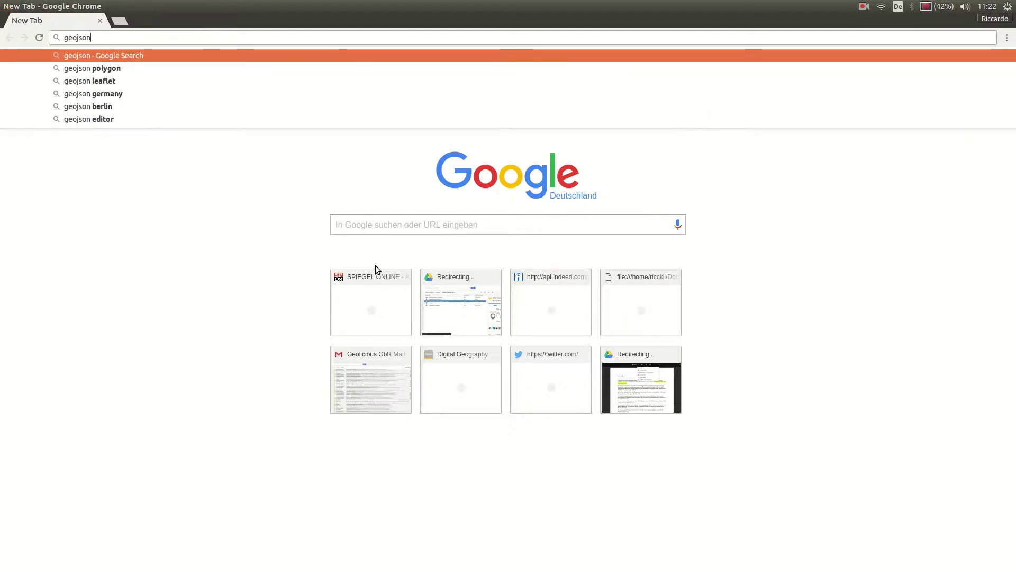
pyautogui.write('.io')
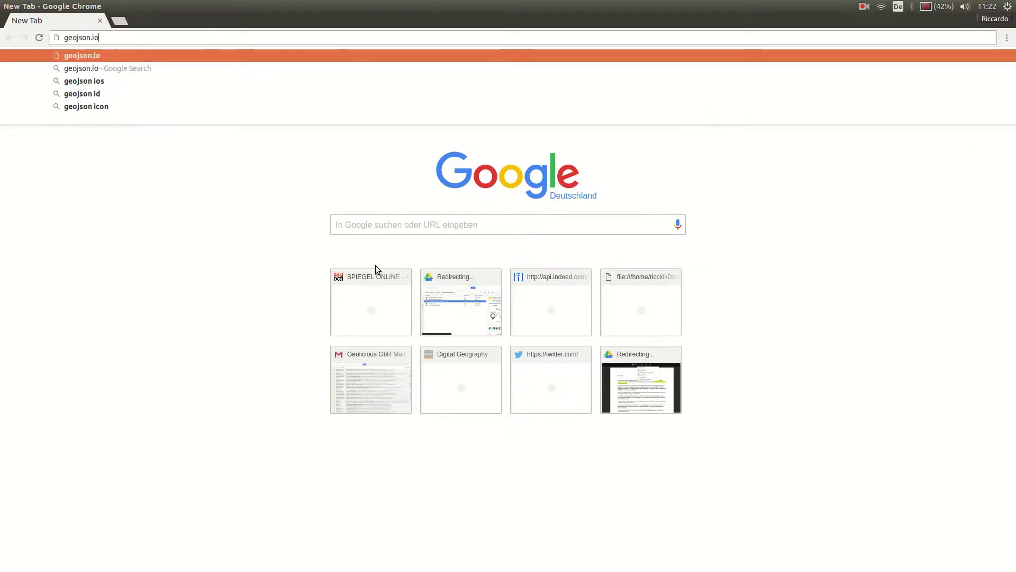
pyautogui.press('Return')
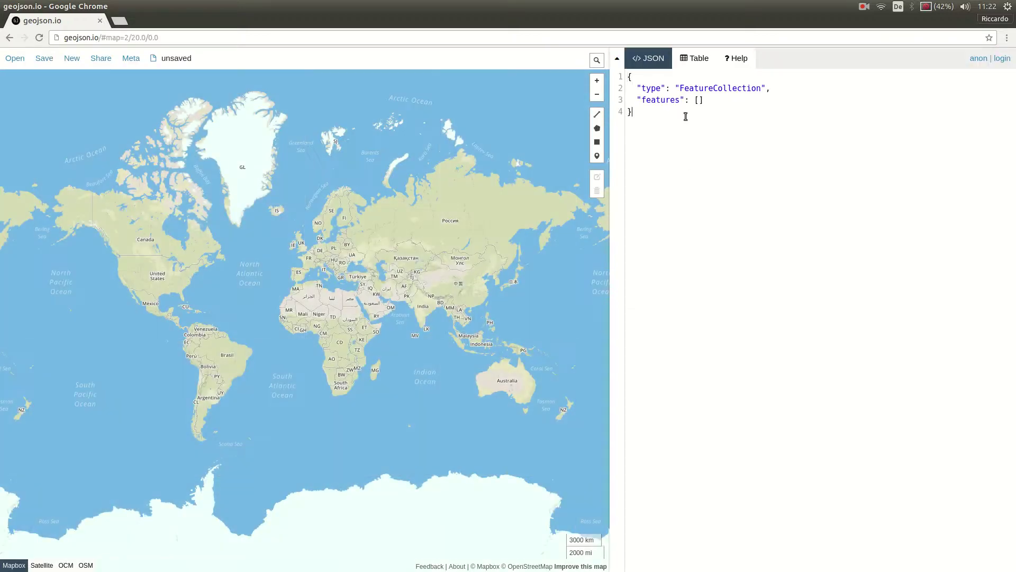
# - Replace the default JSON in the editor with the copied row, and strip the header line and kids value before the polygon
pyautogui.moveTo(685, 111); pyautogui.dragTo(626, 75)
pyautogui.hotkey('ctrl', 'v')
pyautogui.press('Home')
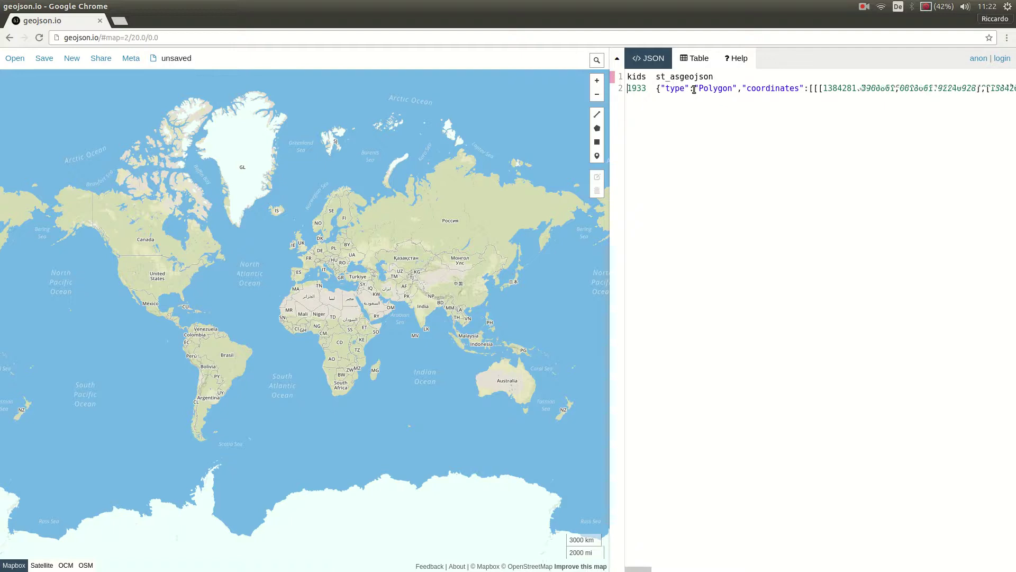
pyautogui.press('Delete')
pyautogui.press('Delete')
pyautogui.press('Delete')
pyautogui.press('Delete')
pyautogui.press('Delete')
pyautogui.press('Delete')
pyautogui.press('Delete')
pyautogui.press('Delete')
pyautogui.press('Delete')
pyautogui.press('Delete')
pyautogui.press('Delete')
pyautogui.press('Delete')
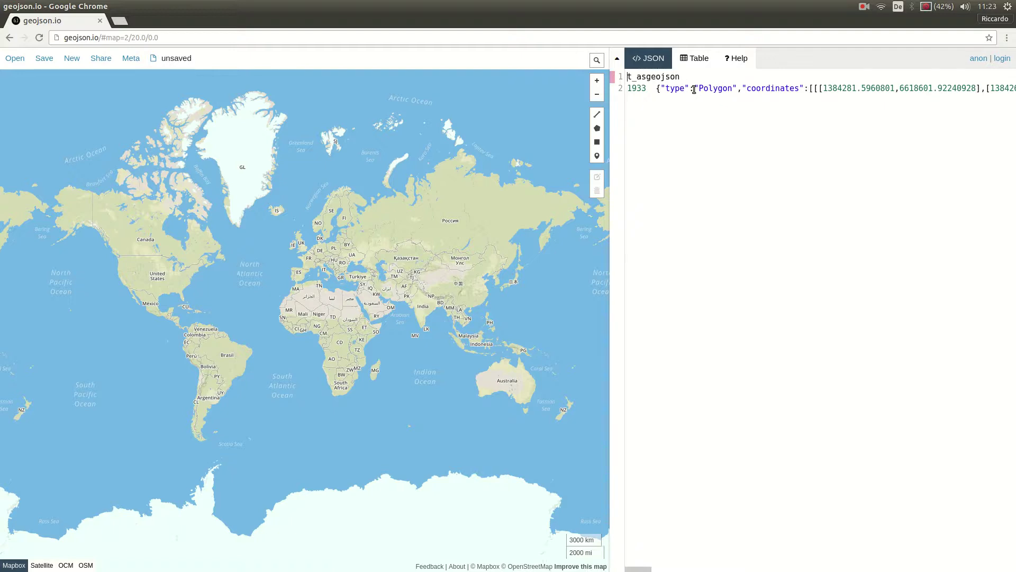
pyautogui.press('Delete')
pyautogui.press('Delete')
pyautogui.press('Delete')
pyautogui.press('Delete')
pyautogui.press('Delete')
pyautogui.press('Delete')
pyautogui.press('Delete')
pyautogui.press('Delete')
pyautogui.press('Delete')
pyautogui.press('Delete')
pyautogui.press('Delete')
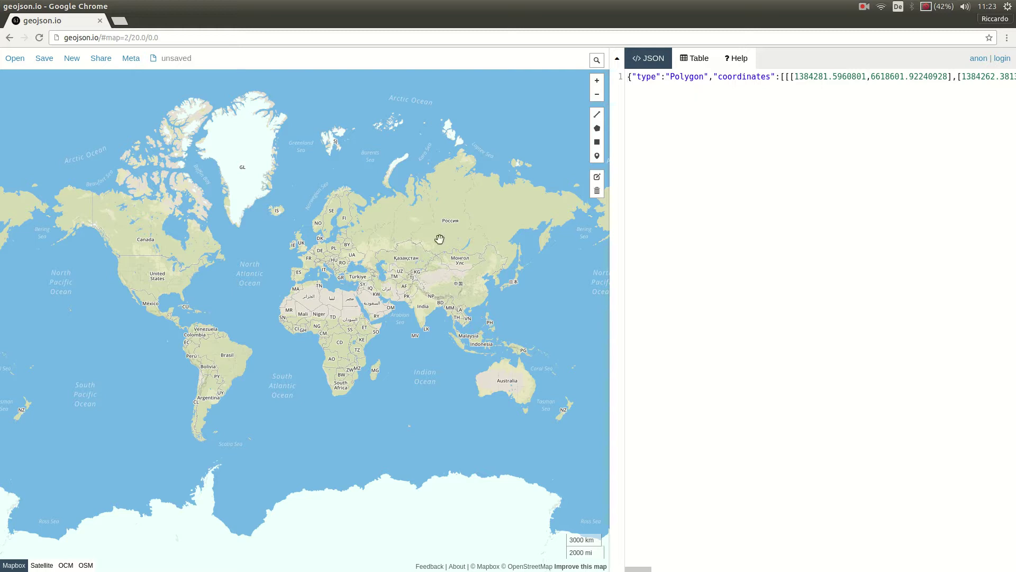
# - Check both ends of the pasted GeoJSON line and try adding a closing brace after the coordinates
pyautogui.press('End')
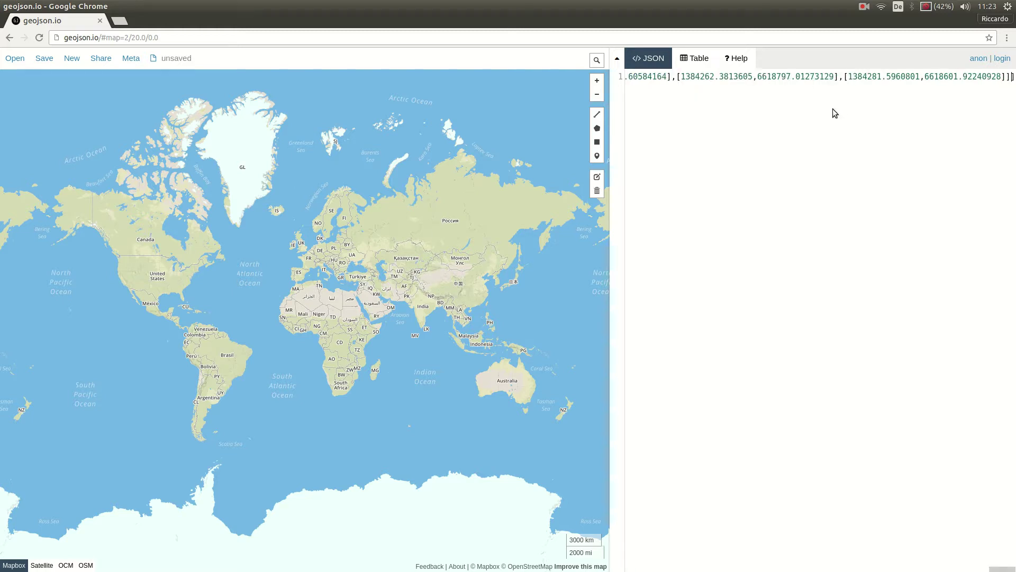
pyautogui.press('Home')
pyautogui.press('End')
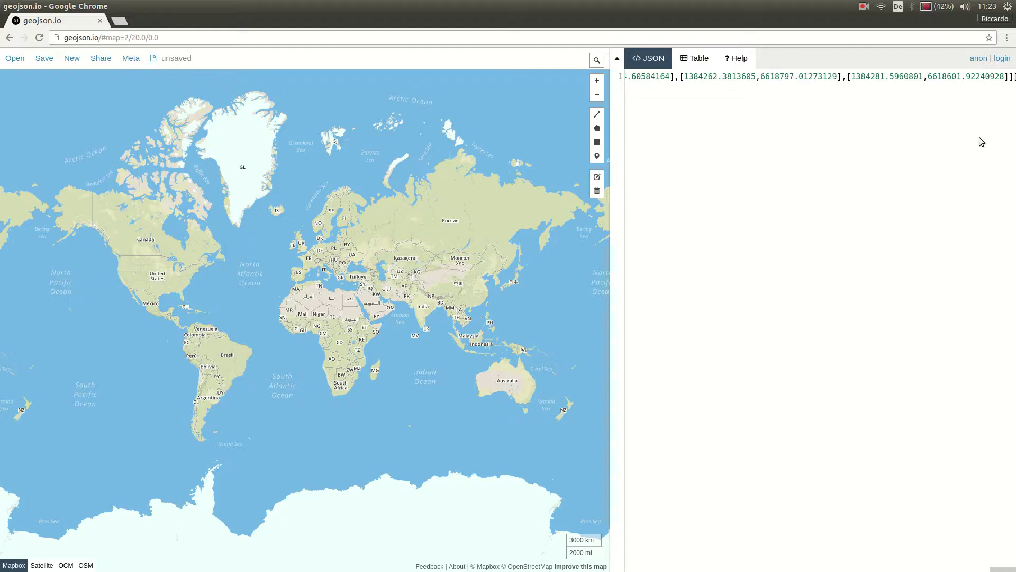
pyautogui.write('}')
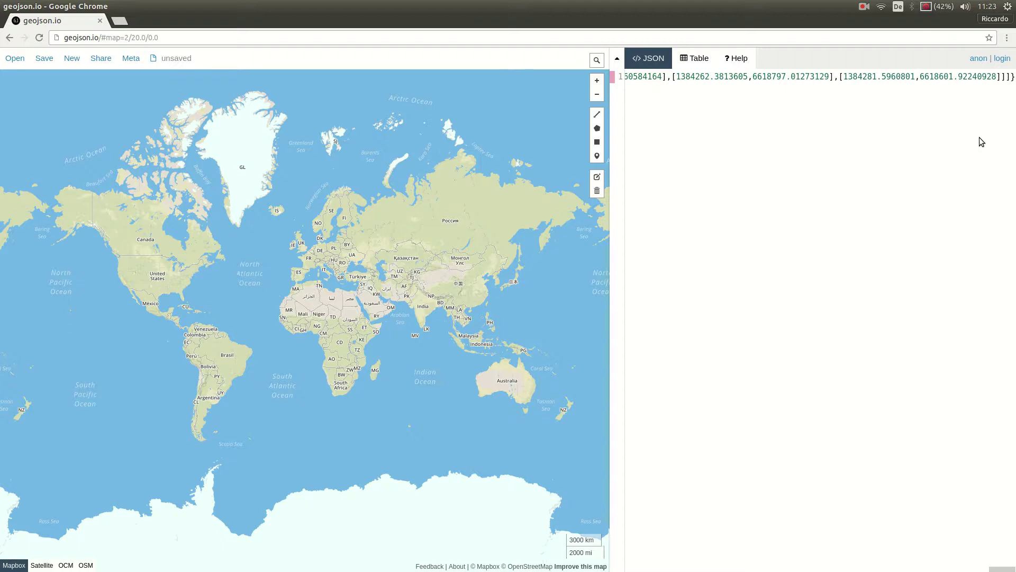
pyautogui.press('Home')
pyautogui.press('End')
pyautogui.press('BackSpace')
pyautogui.press('Return')
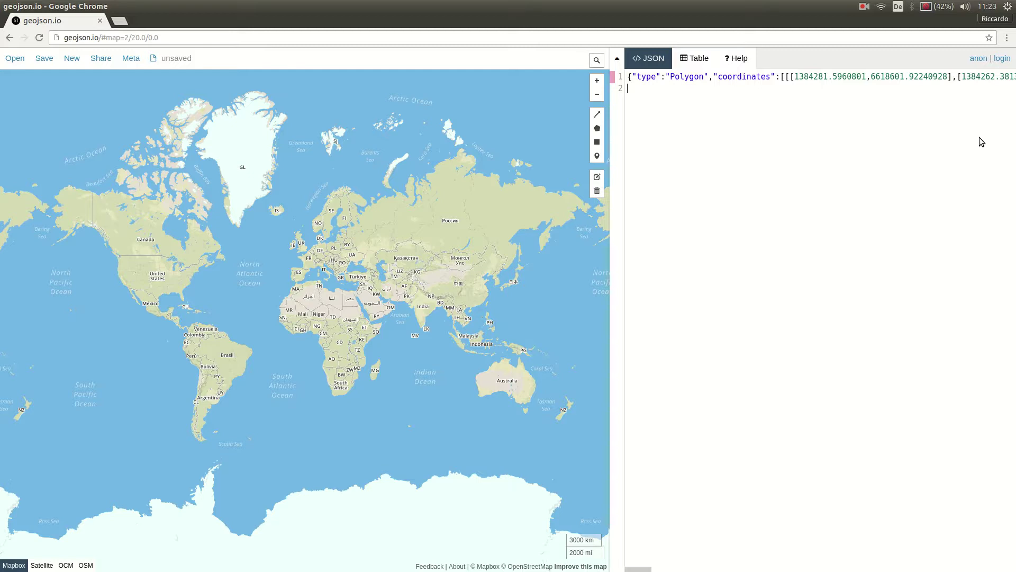
# - Zoom the map in on eastern Germany and paste the polygon GeoJSON into the editor again
pyautogui.scroll(5, 323, 256)
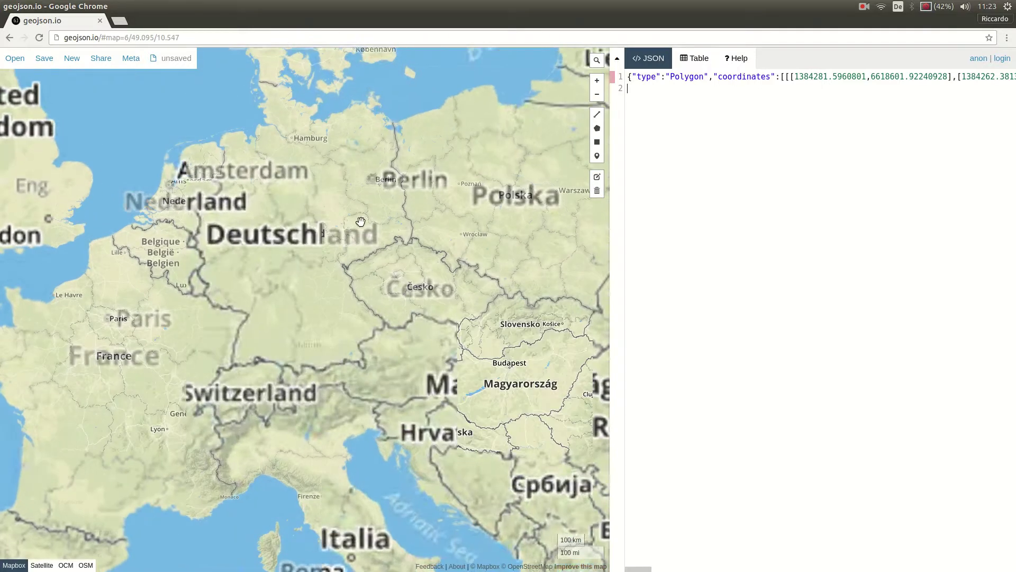
pyautogui.scroll(2, 350, 232)
pyautogui.hotkey('ctrl', 'a')
pyautogui.press('Return')
pyautogui.hotkey('ctrl', 'v')
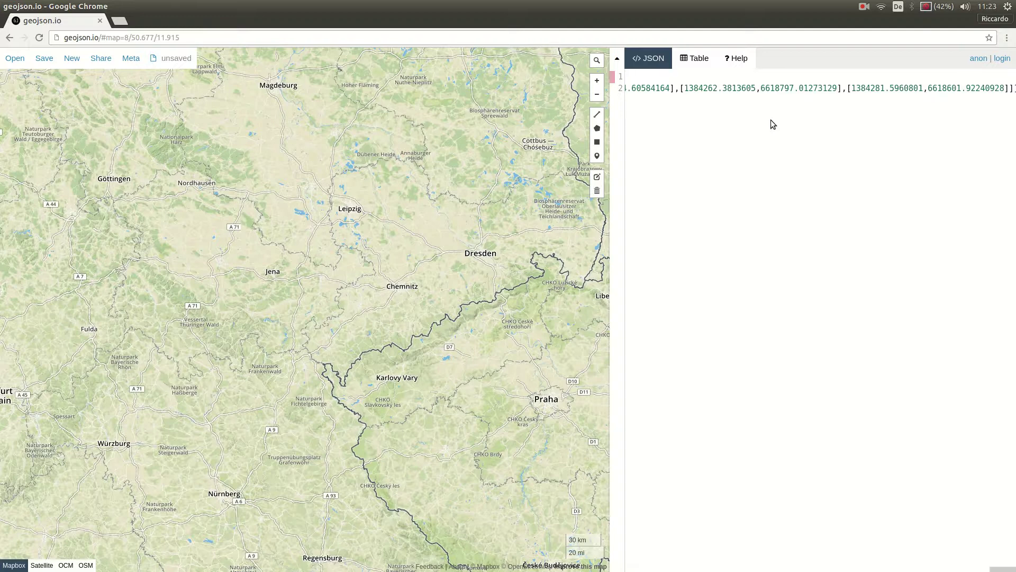
# - Clear all text from the JSON editor and switch back to DB Manager in QGIS
pyautogui.hotkey('ctrl', 'a')
pyautogui.press('BackSpace')
pyautogui.hotkey('alt', 'Tab')
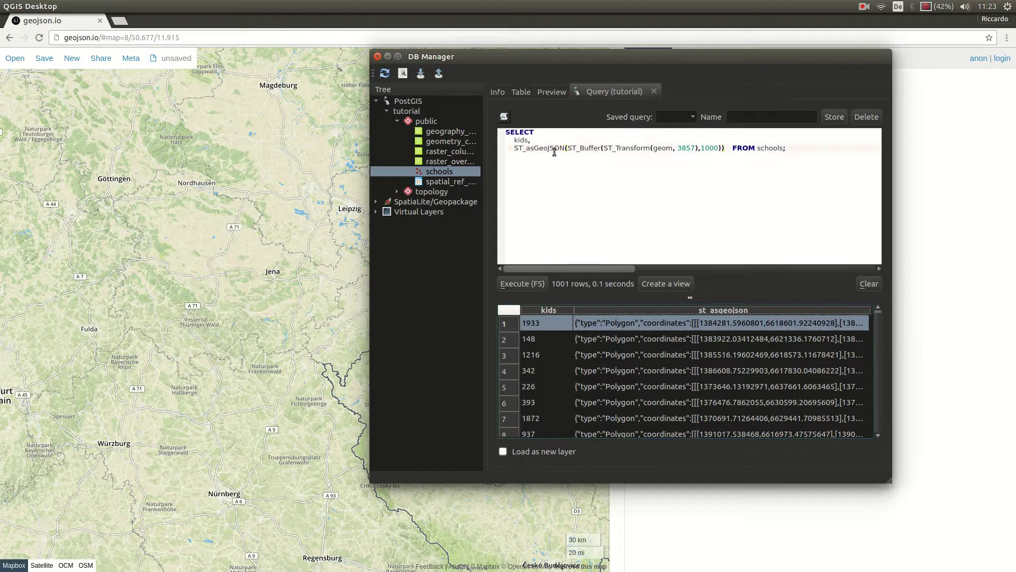
# - Wrap the ST_Buffer expression in a second ST_Transform with SRID 3857 and try to execute the query
pyautogui.write('ST_Z')
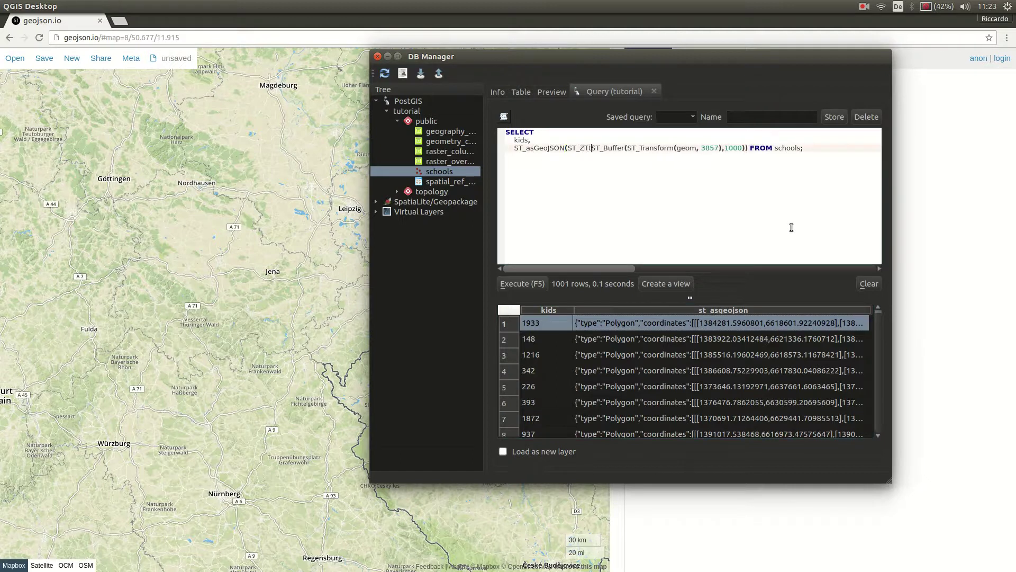
pyautogui.press('BackSpace')
pyautogui.write('Transfdor')
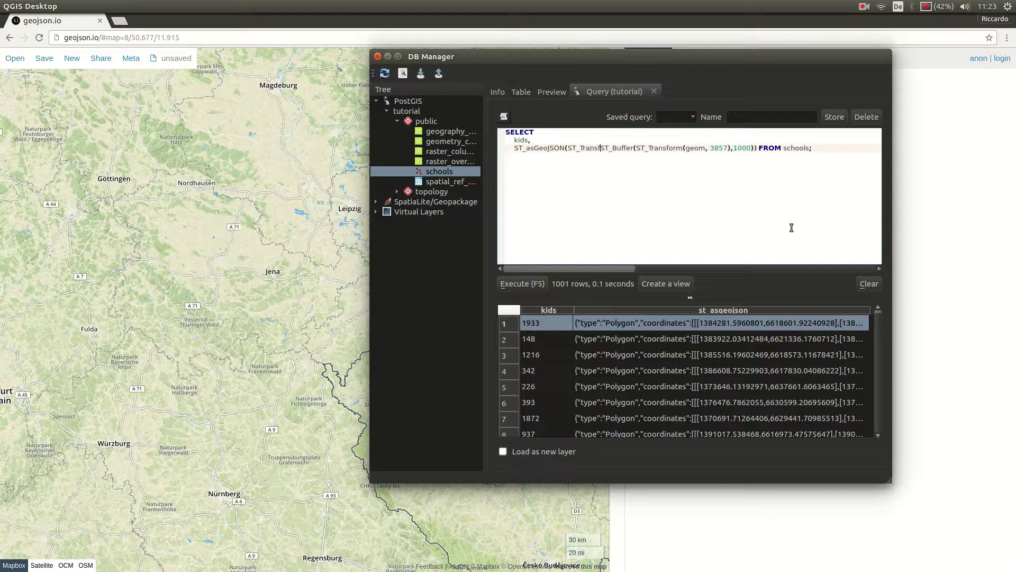
pyautogui.press('BackSpace')
pyautogui.press('BackSpace')
pyautogui.press('BackSpace')
pyautogui.write('f')
pyautogui.press('BackSpace')
pyautogui.write('orm')
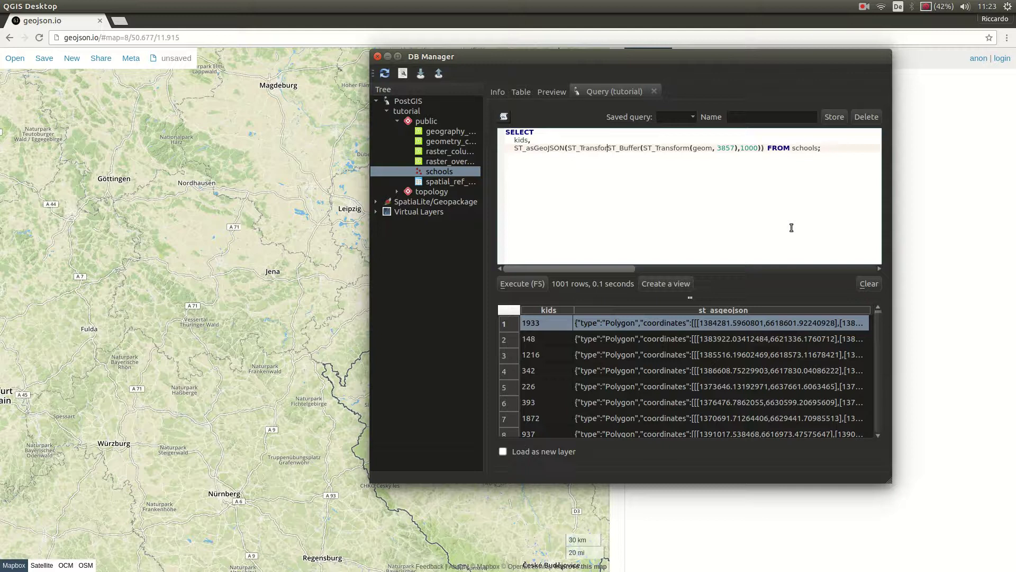
pyautogui.write('(')
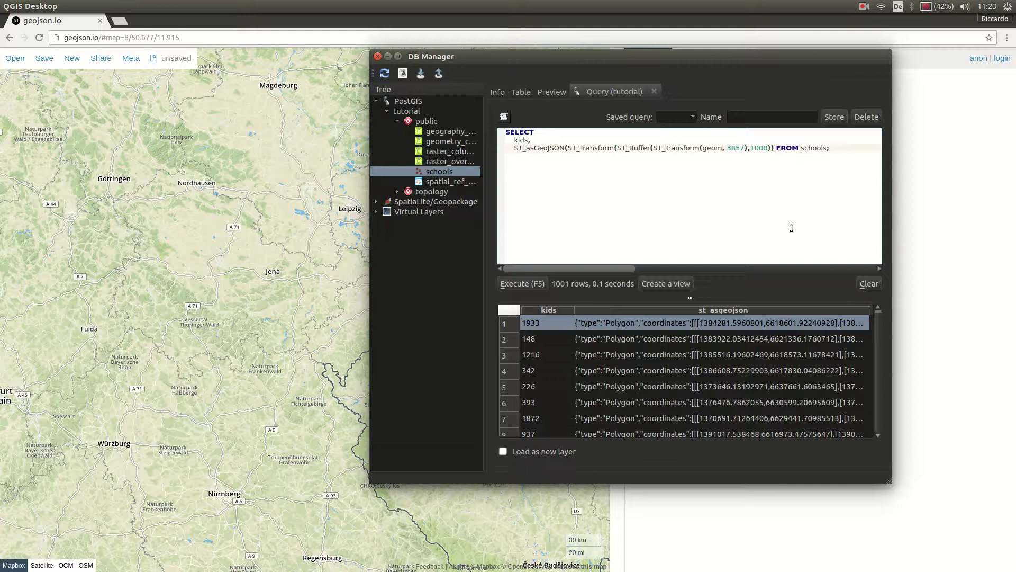
pyautogui.press('Left')
pyautogui.write(', 3857')
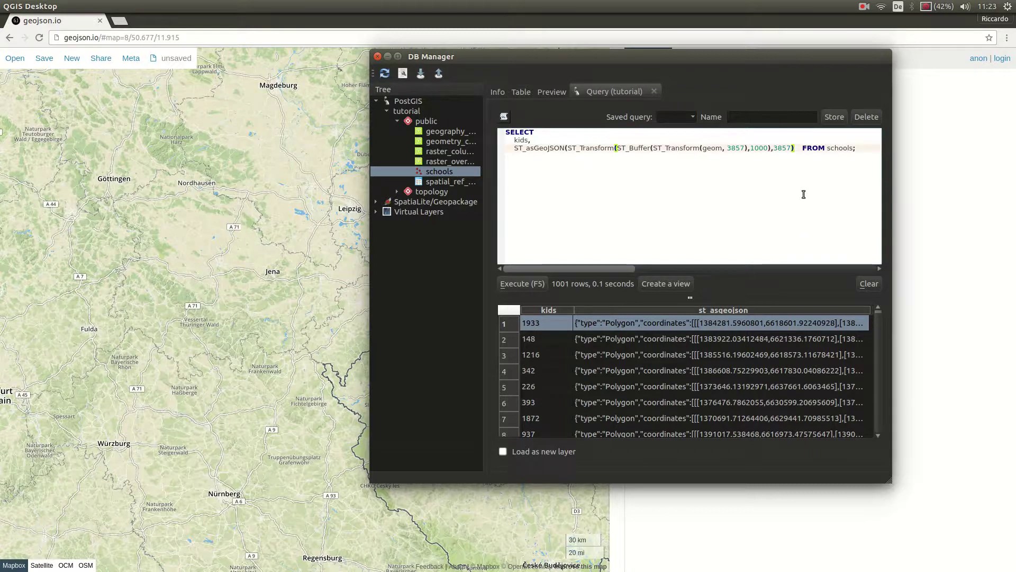
pyautogui.click(514, 284)
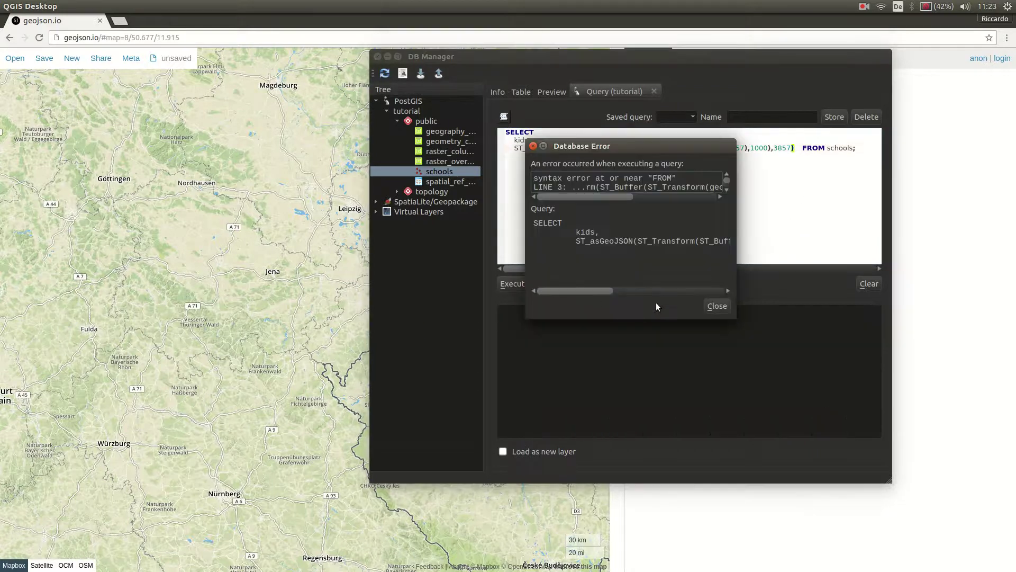
# - Set the outer ST_Transform's SRID to 4326, add the missing closing parenthesis before FROM, and execute the query
pyautogui.click(717, 307)
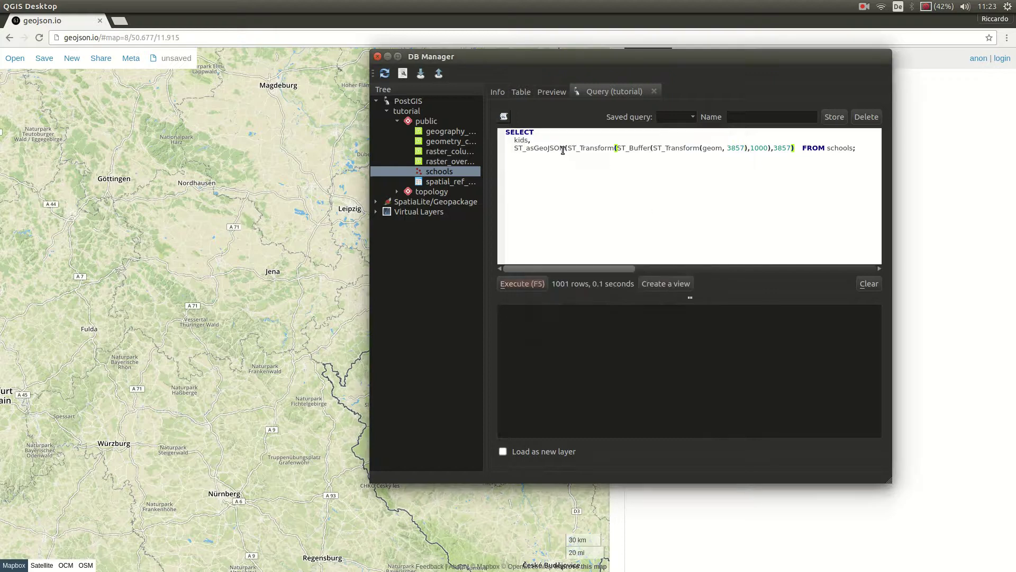
pyautogui.click(624, 149)
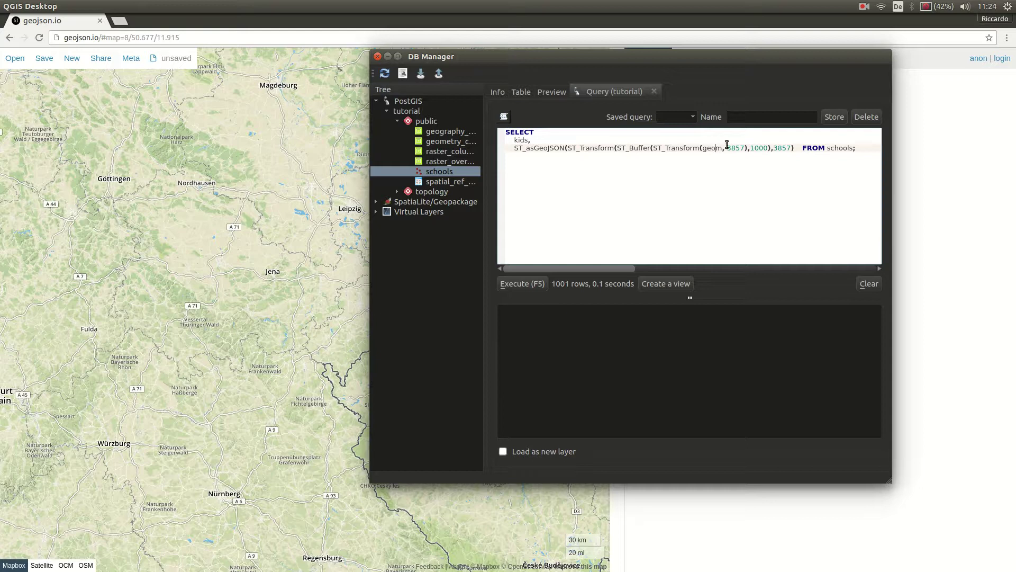
pyautogui.click(776, 148)
pyautogui.doubleClick(782, 148)
pyautogui.write('4326')
pyautogui.click(538, 283)
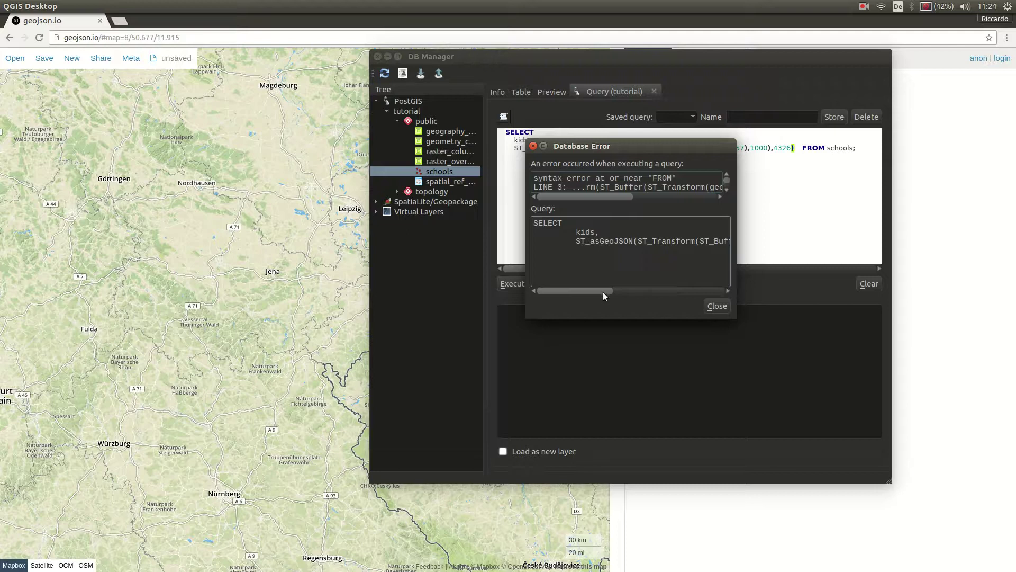
pyautogui.click(715, 306)
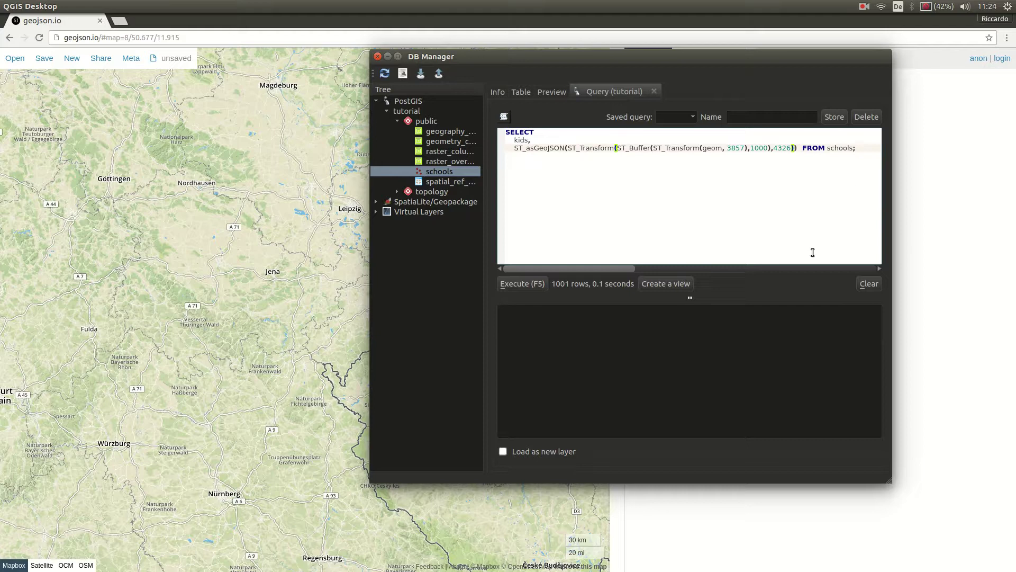
pyautogui.click(529, 287)
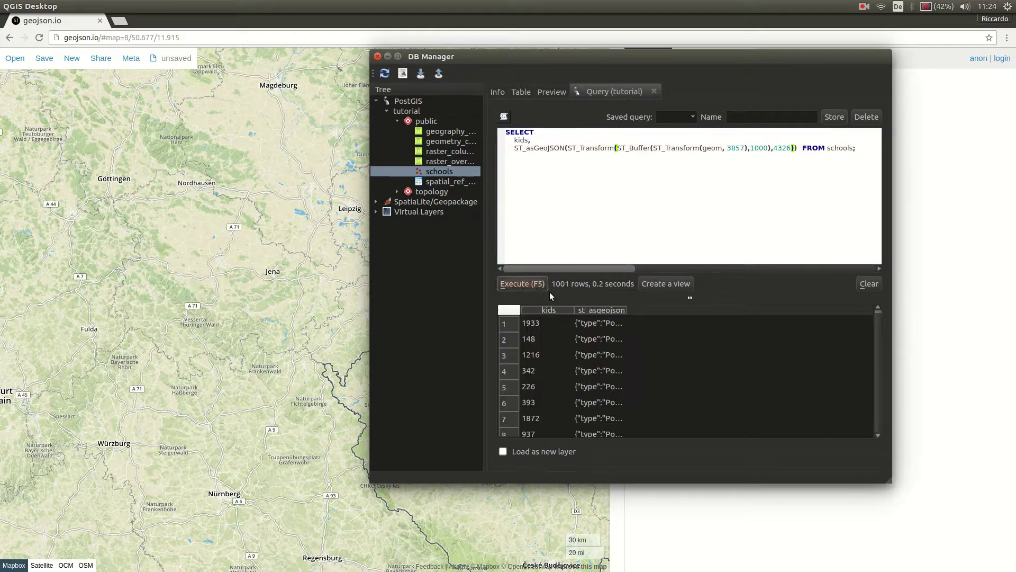
# - Copy the first result row from DB Manager and paste it into the JSON editor on geojson.io in Chrome
pyautogui.click(601, 323)
pyautogui.click(859, 111)
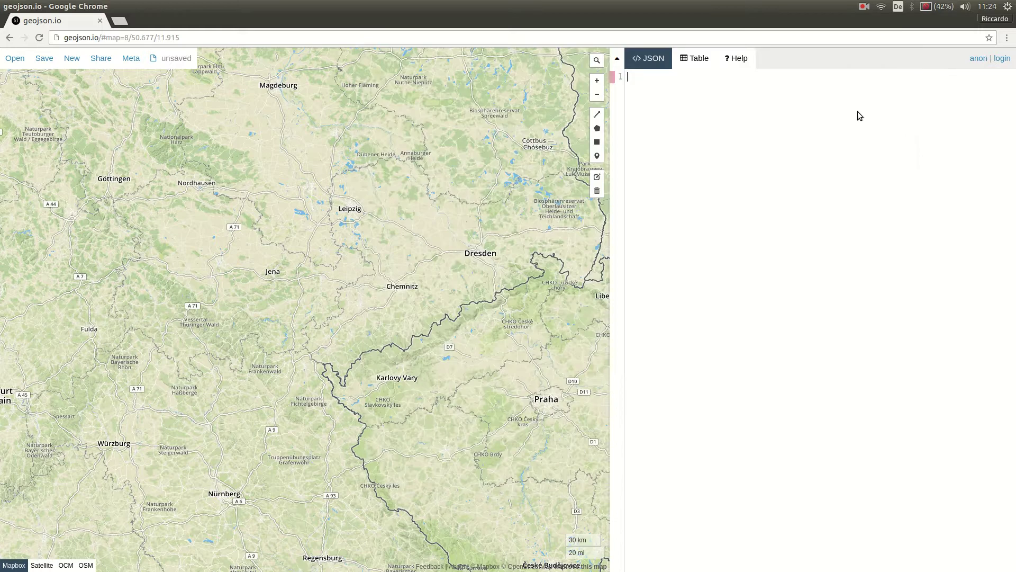
pyautogui.hotkey('ctrl', 'v')
# - Delete the column header line and the kids value so only the Polygon GeoJSON remains, with an empty line above it
pyautogui.press('Home')
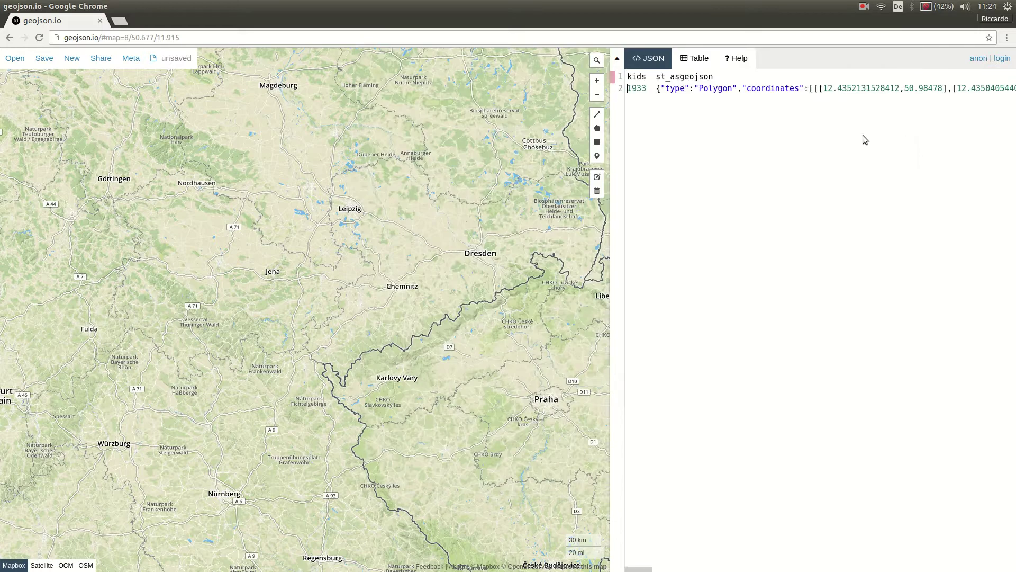
pyautogui.press('Delete')
pyautogui.press('Delete')
pyautogui.press('Delete')
pyautogui.press('Delete')
pyautogui.press('Delete')
pyautogui.press('BackSpace')
pyautogui.press('BackSpace')
pyautogui.press('BackSpace')
pyautogui.press('BackSpace')
pyautogui.press('BackSpace')
pyautogui.press('BackSpace')
pyautogui.press('BackSpace')
pyautogui.press('BackSpace')
pyautogui.press('BackSpace')
pyautogui.press('BackSpace')
pyautogui.press('BackSpace')
pyautogui.press('BackSpace')
pyautogui.press('BackSpace')
pyautogui.press('BackSpace')
pyautogui.press('BackSpace')
pyautogui.press('BackSpace')
pyautogui.press('BackSpace')
pyautogui.press('BackSpace')
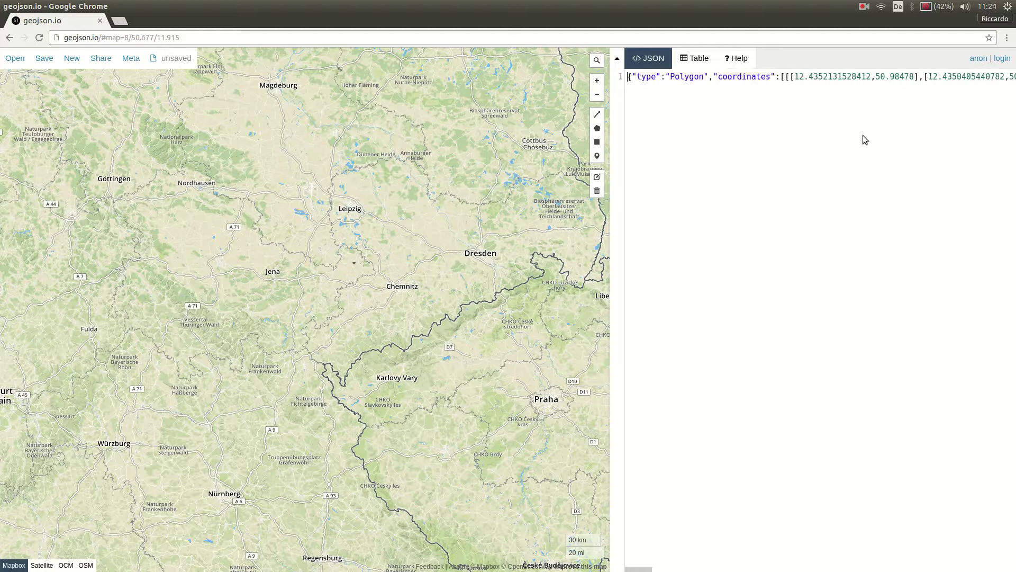
pyautogui.press('Return')
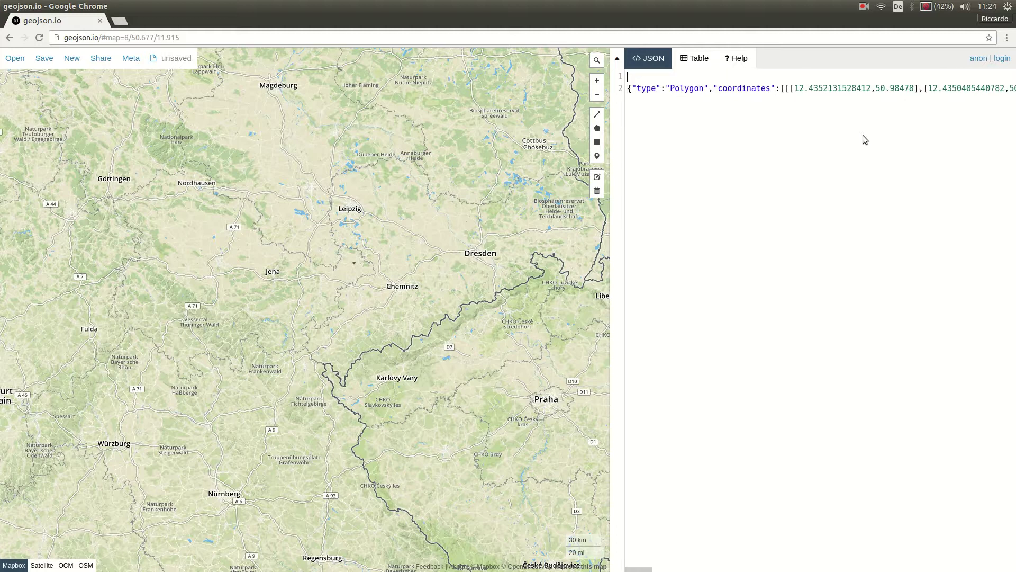
# - Examine the buffer polygon at Altenburg on the map close up and from farther out, and check the end of its coordinates
pyautogui.scroll(2, 344, 268)
pyautogui.scroll(4, 330, 228)
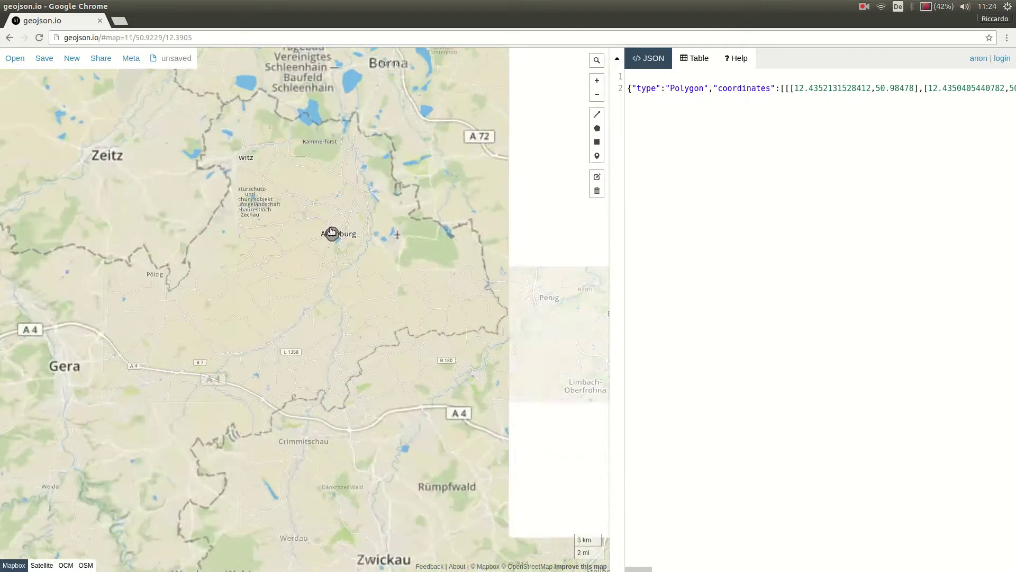
pyautogui.scroll(2, 337, 317)
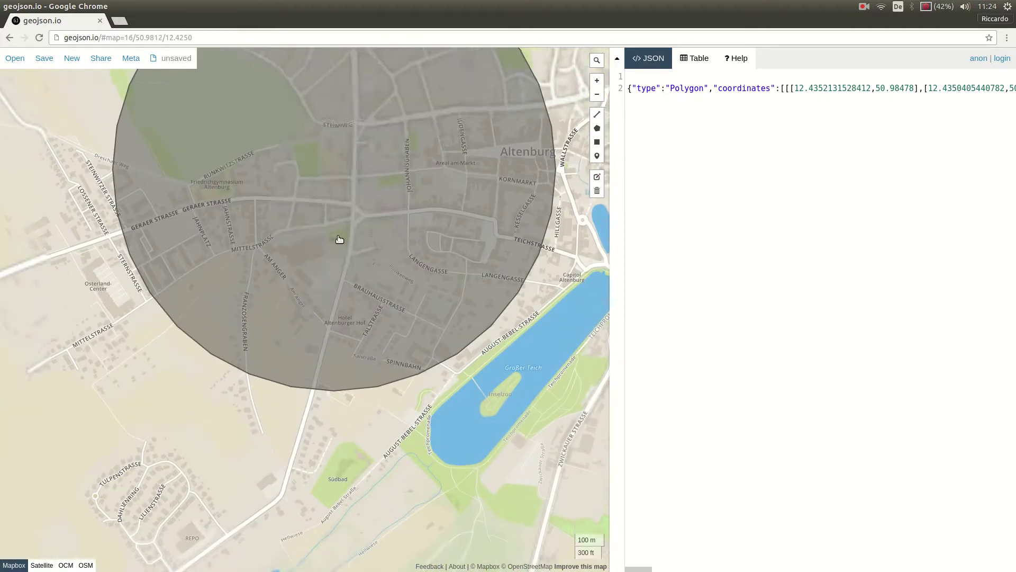
pyautogui.click(336, 175)
pyautogui.click(317, 226)
pyautogui.scroll(-2, 363, 252)
pyautogui.scroll(-3, 492, 232)
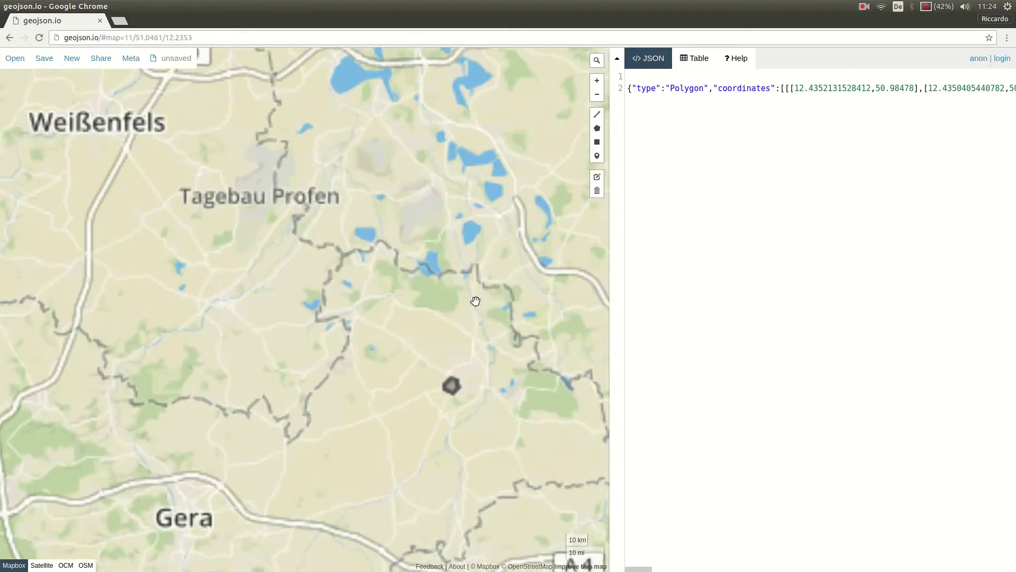
pyautogui.click(837, 126)
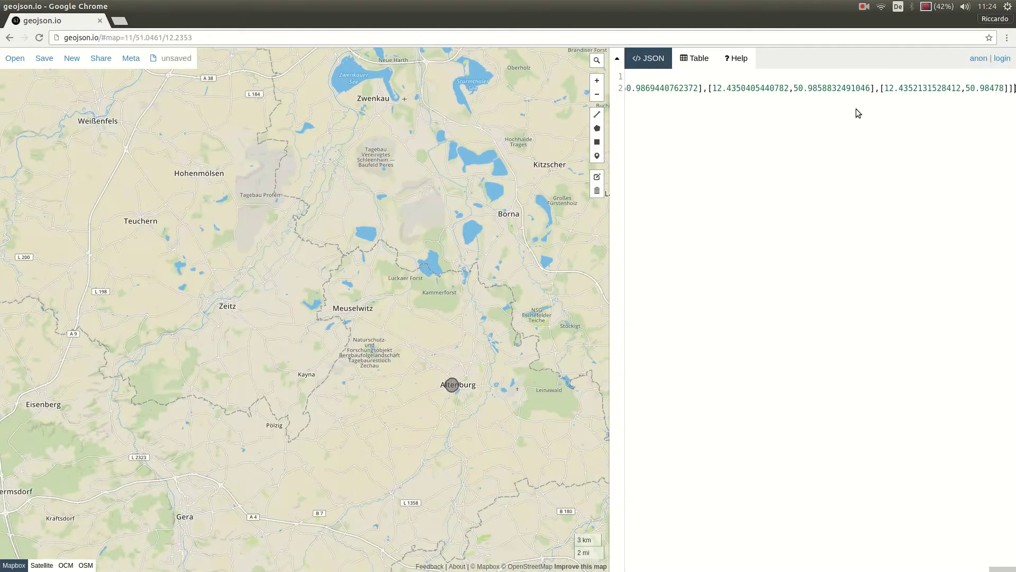
# - Switch back to DB Manager in QGIS, add the condition WHERE kids < 500 to the schools query, and execute it
pyautogui.hotkey('alt', 'Tab')
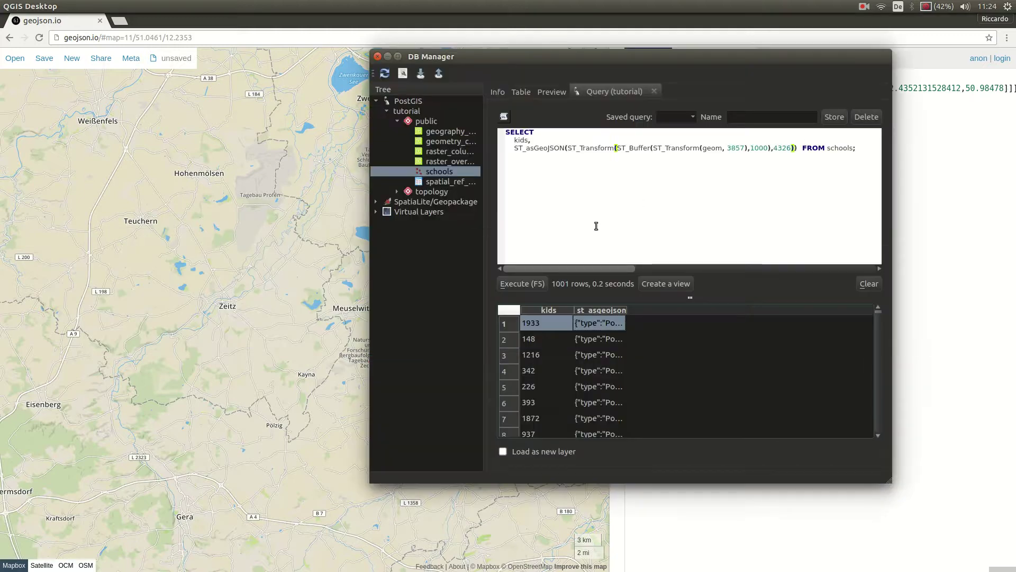
pyautogui.click(854, 168)
pyautogui.write('WHE')
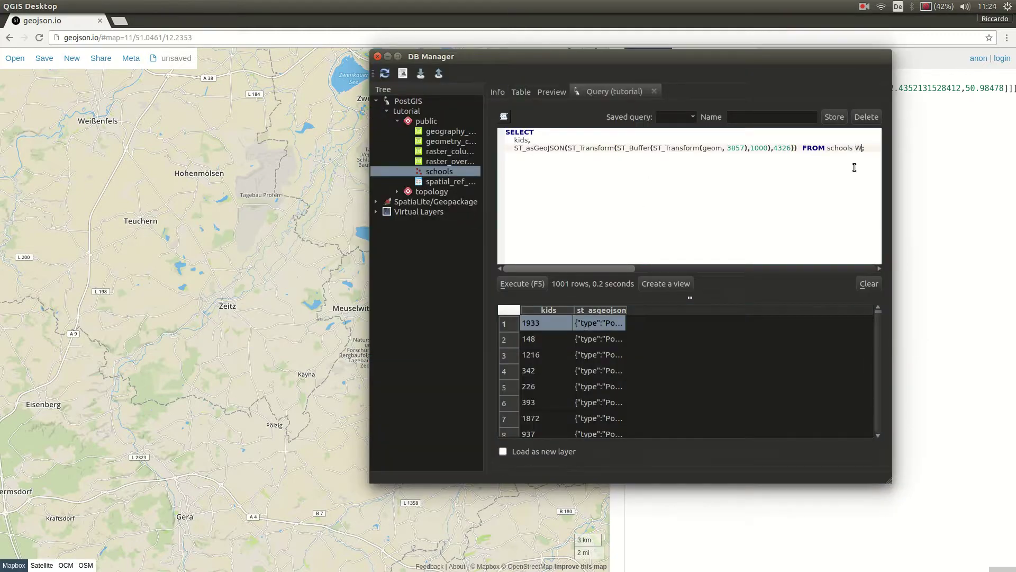
pyautogui.write('RE ')
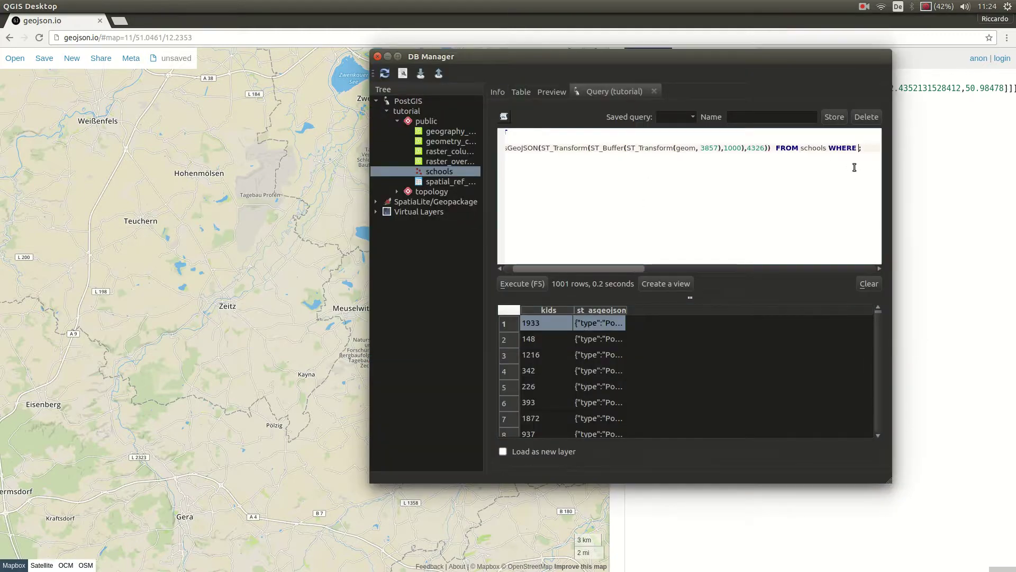
pyautogui.write('kids < 2')
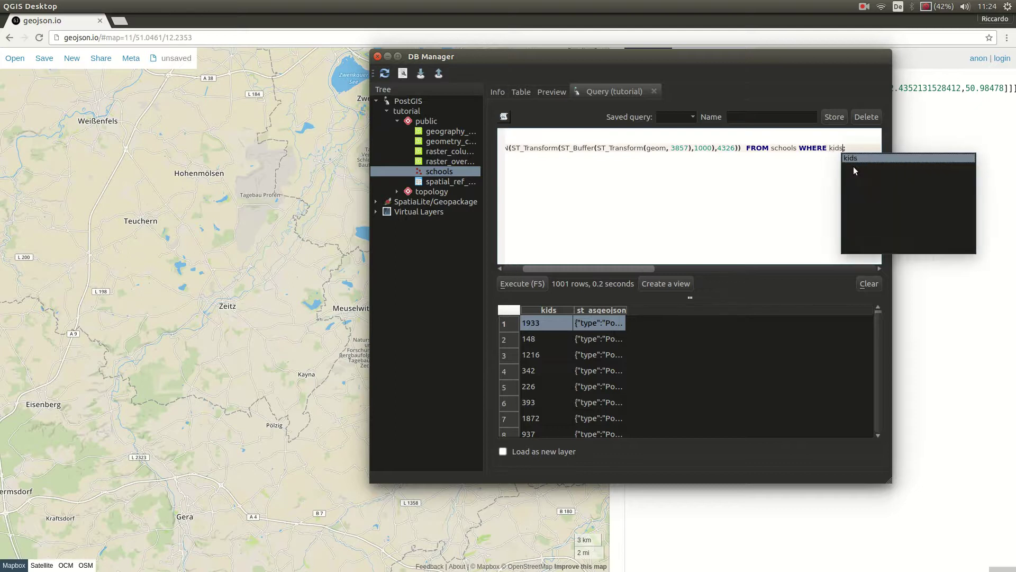
pyautogui.write('5')
pyautogui.press('BackSpace')
pyautogui.press('BackSpace')
pyautogui.write('500;')
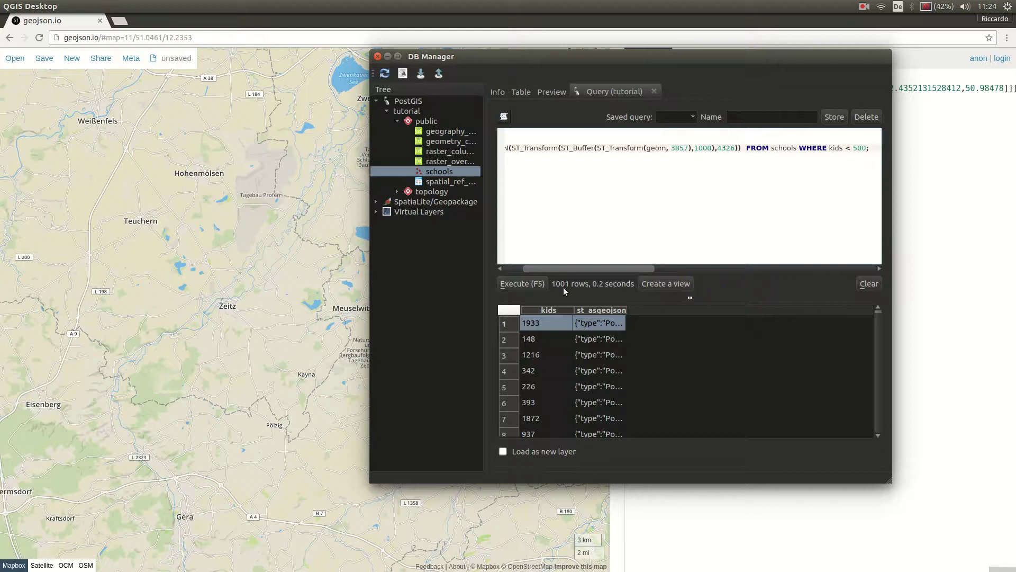
pyautogui.click(533, 287)
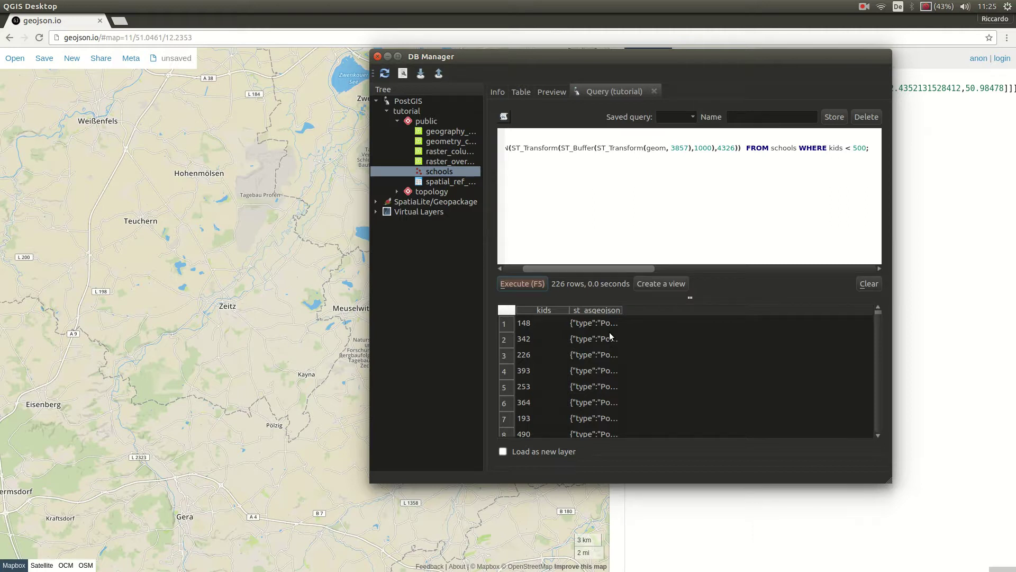
# - Enable loading the query result as a new layer and check the unique values column option
pyautogui.moveTo(617, 269); pyautogui.dragTo(573, 269)
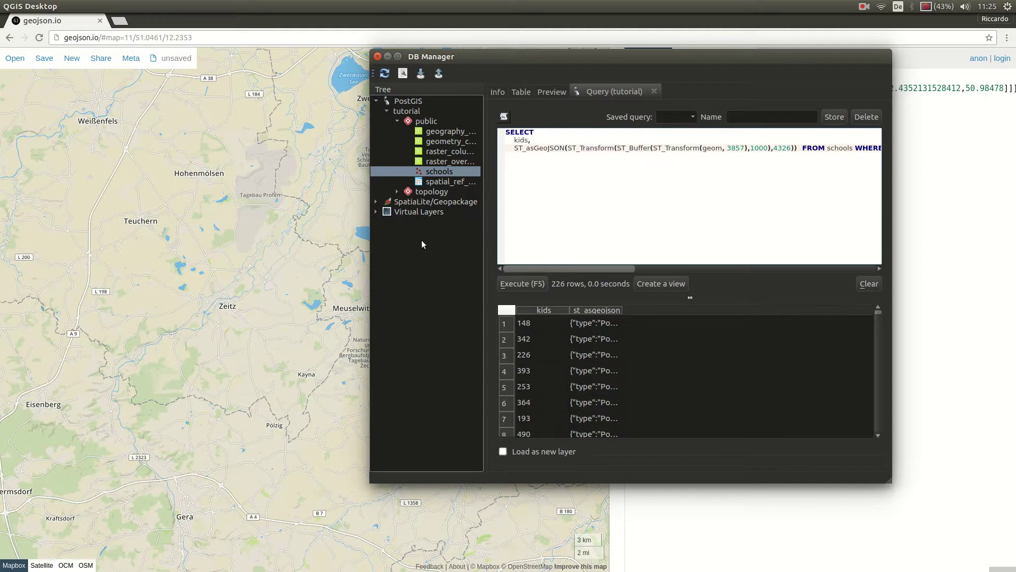
pyautogui.click(541, 450)
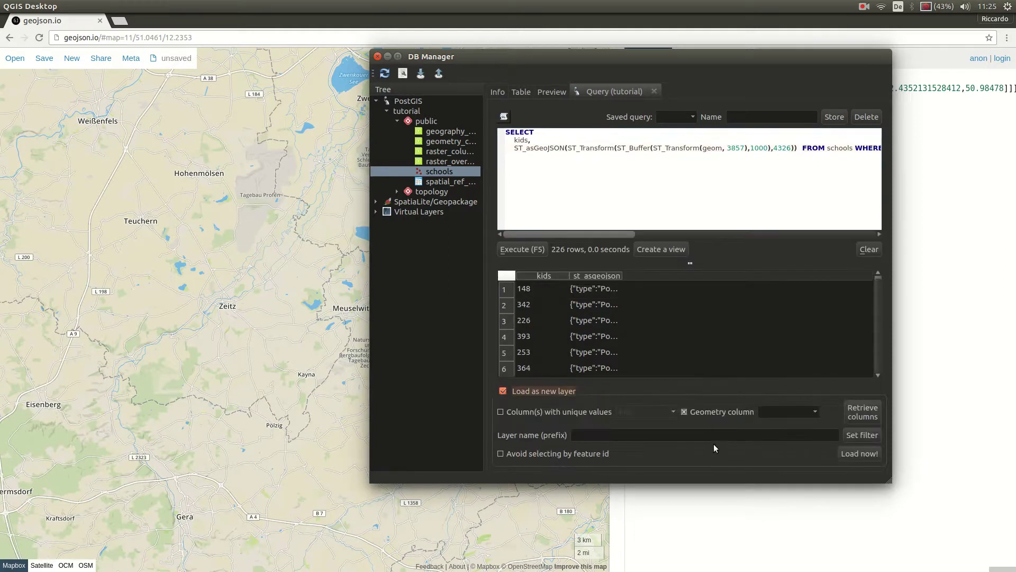
pyautogui.click(551, 411)
pyautogui.click(561, 411)
# - Add the id column on its own line after kids in the SELECT list and execute the query
pyautogui.click(536, 140)
pyautogui.write('id,')
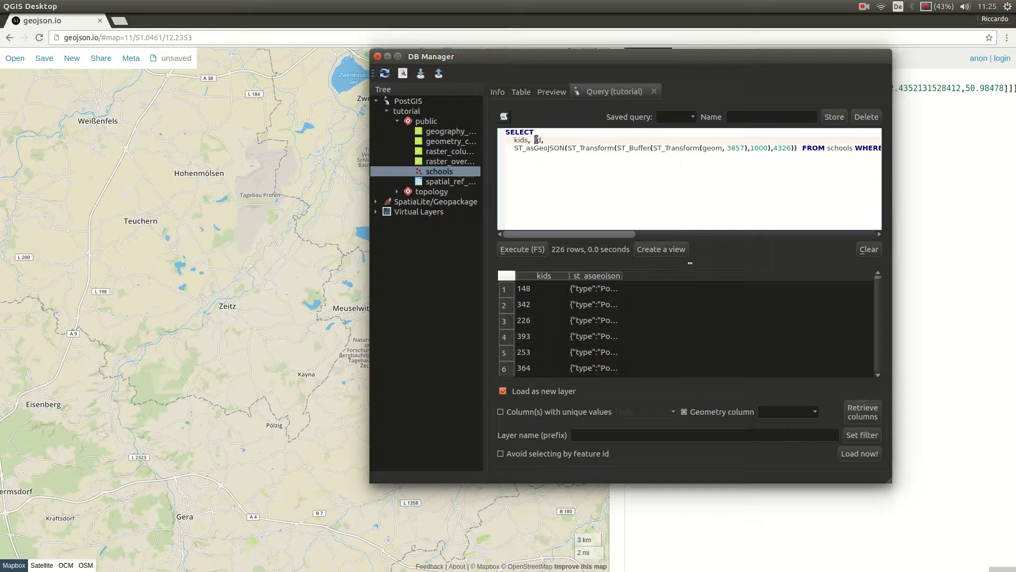
pyautogui.click(536, 139)
pyautogui.press('Return')
pyautogui.click(522, 249)
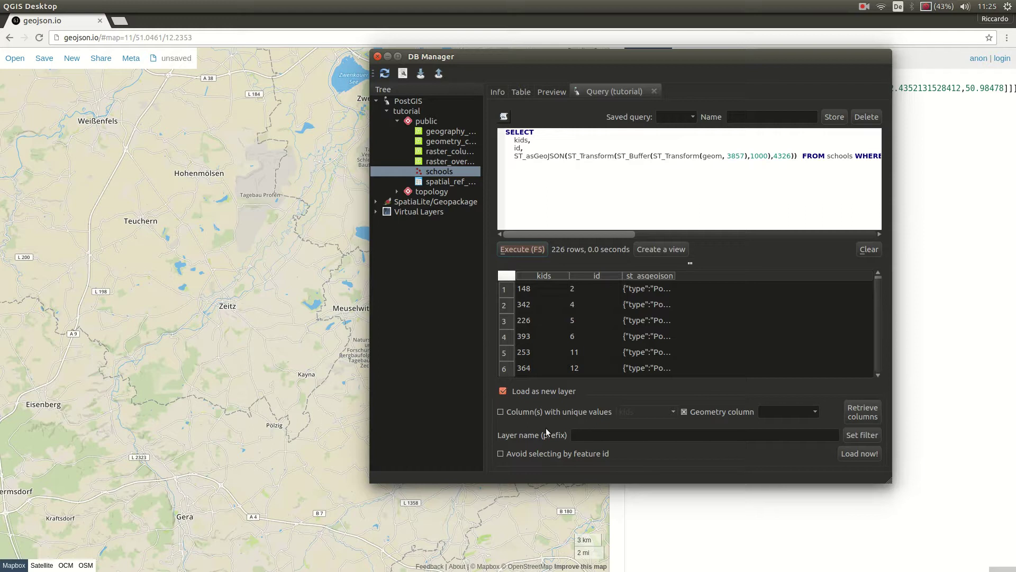
# - Use id as the unique values column and st_asgeojson as the geometry column for the new layer
pyautogui.click(552, 412)
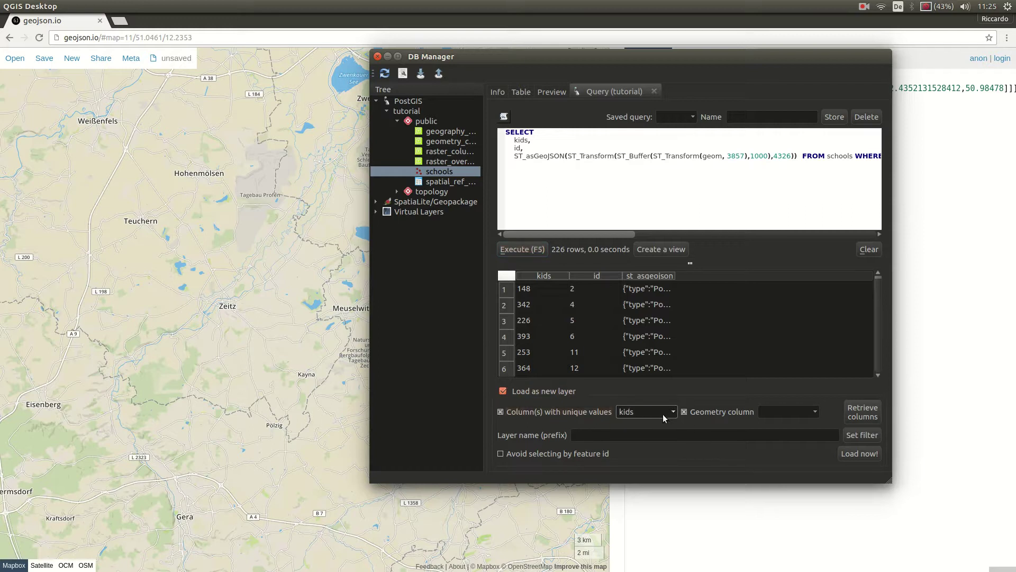
pyautogui.click(668, 412)
pyautogui.click(635, 413)
pyautogui.click(638, 424)
pyautogui.click(796, 412)
pyautogui.click(814, 412)
pyautogui.click(798, 438)
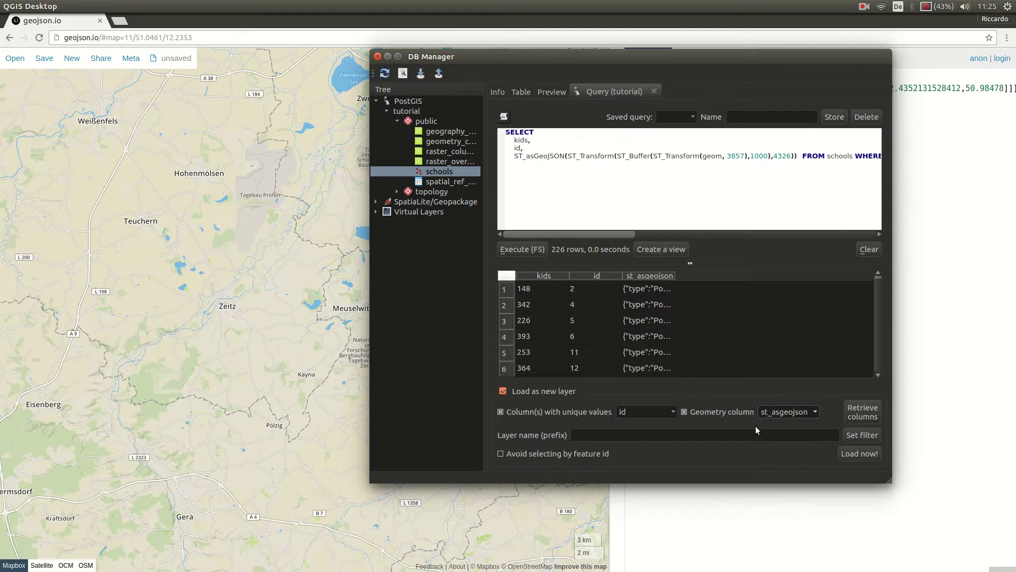
# - Name the new layer buffer, try to load it, and check for it in the main QGIS window
pyautogui.click(604, 438)
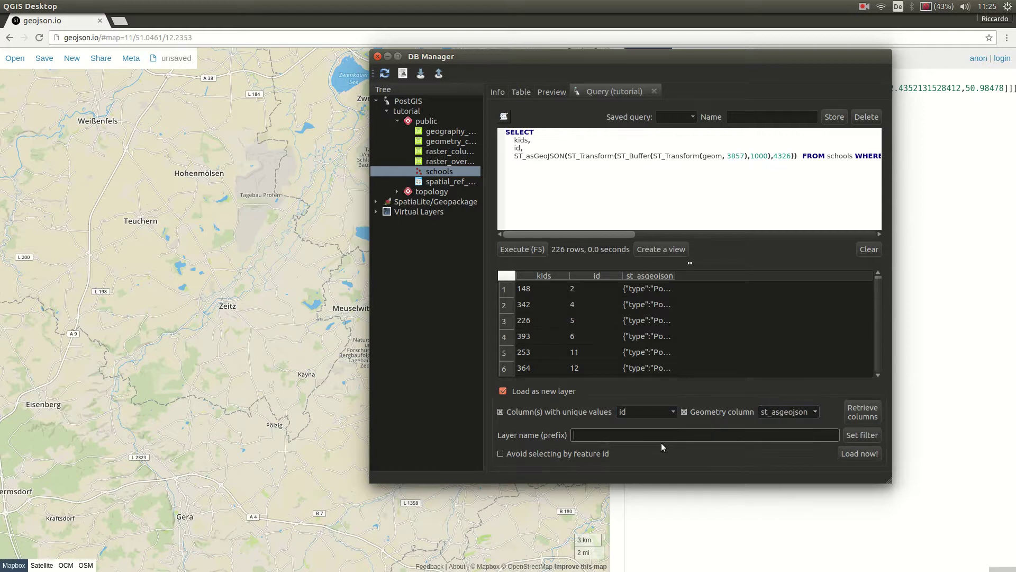
pyautogui.write('buffer')
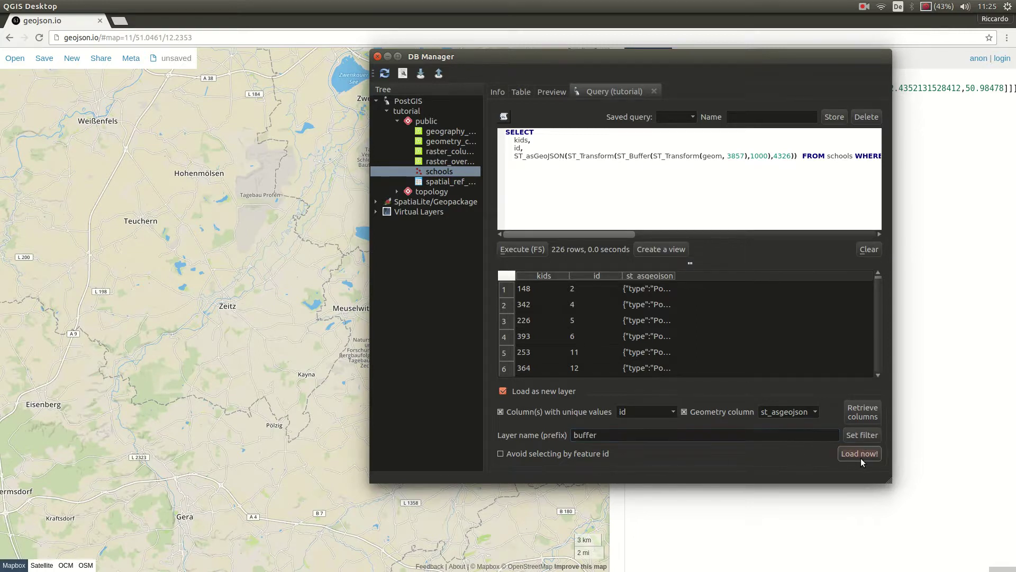
pyautogui.hotkey('alt', 'Tab')
pyautogui.hotkey('alt', 'shift', 'Tab')
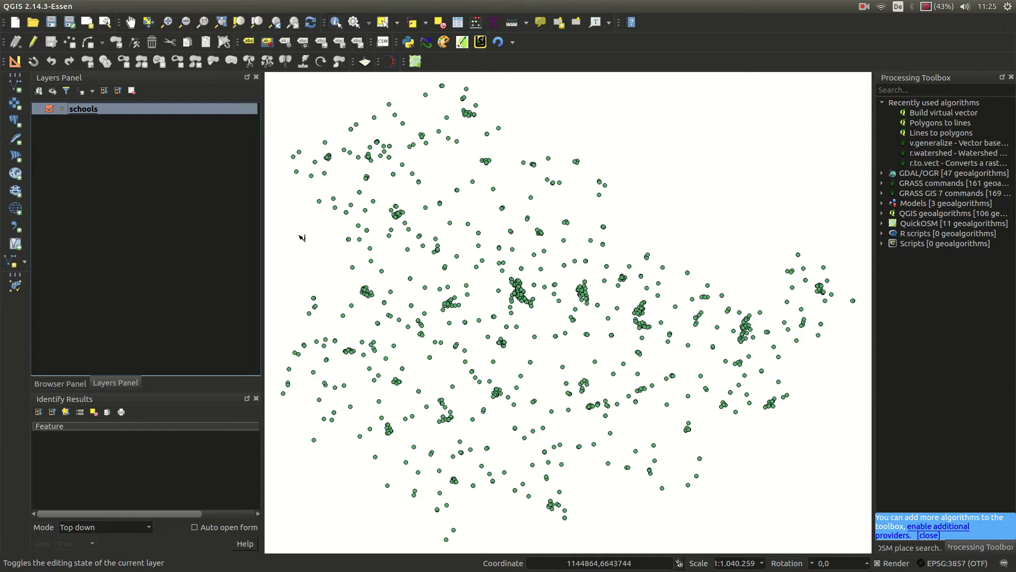
pyautogui.hotkey('alt', 'Tab')
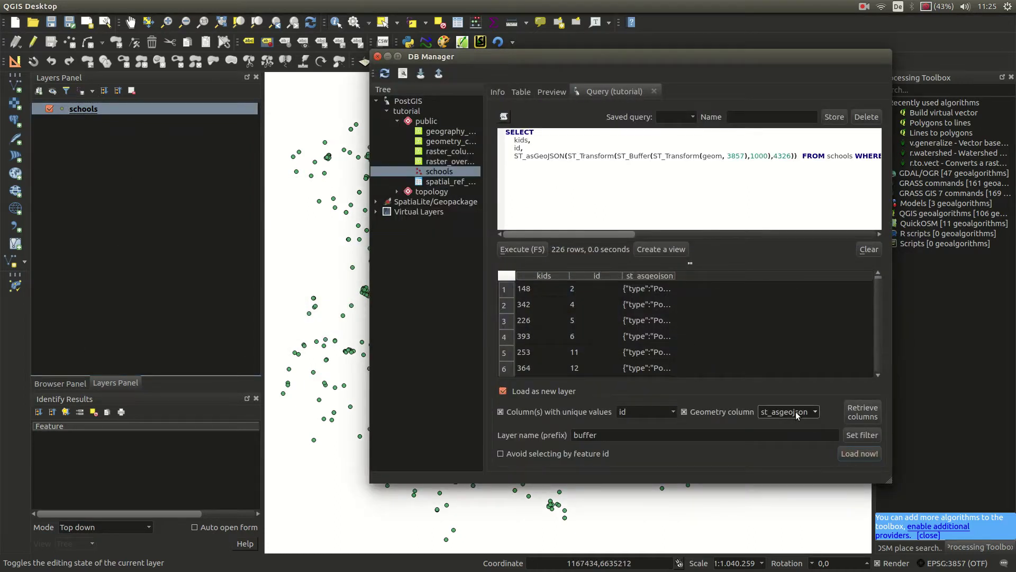
# - Remove the ST_asGeoJSON wrapper and its closing parenthesis from the geometry expression and execute the query
pyautogui.click(565, 157)
pyautogui.press('BackSpace')
pyautogui.press('BackSpace')
pyautogui.press('BackSpace')
pyautogui.press('BackSpace')
pyautogui.press('BackSpace')
pyautogui.press('BackSpace')
pyautogui.press('BackSpace')
pyautogui.press('BackSpace')
pyautogui.press('BackSpace')
pyautogui.press('BackSpace')
pyautogui.press('BackSpace')
pyautogui.press('BackSpace')
pyautogui.press('BackSpace')
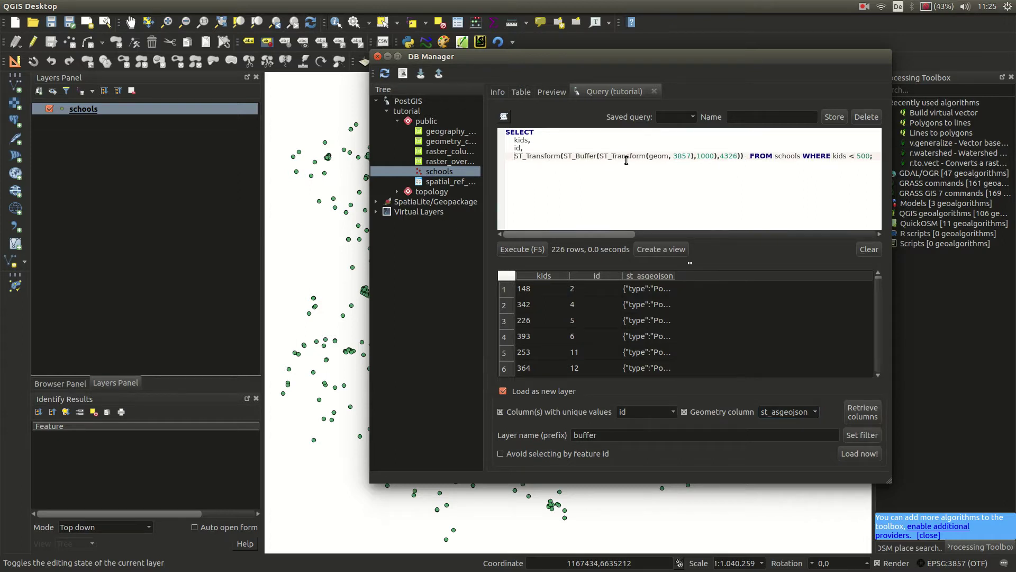
pyautogui.click(744, 155)
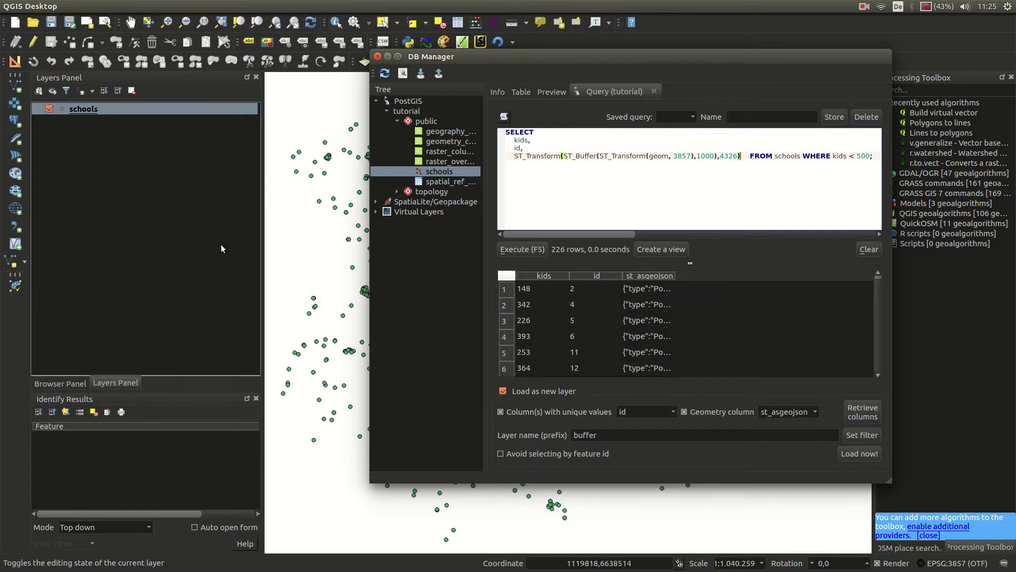
pyautogui.click(521, 249)
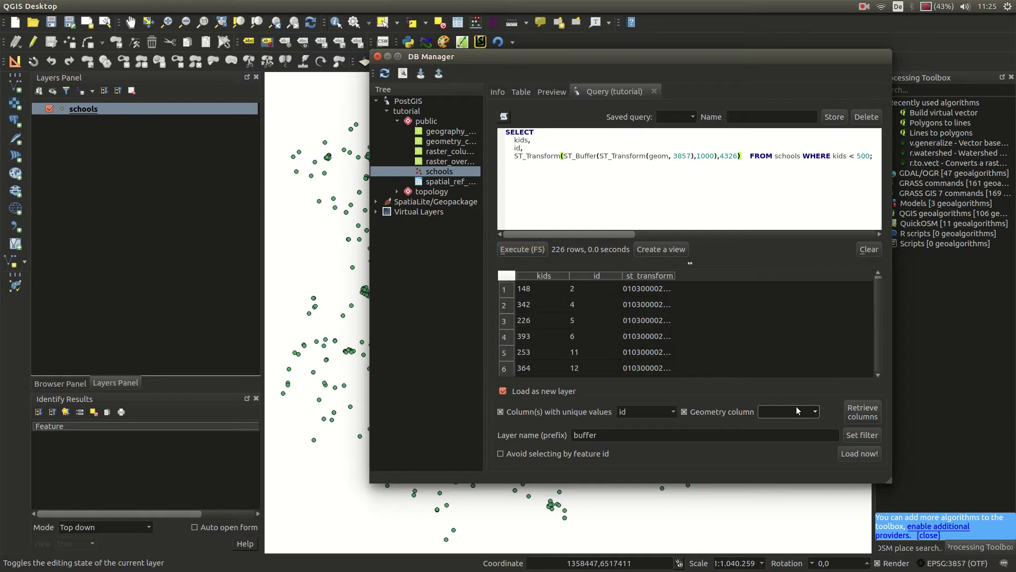
# - Choose st_transform as the geometry column and load the query result as the buffer layer
pyautogui.click(805, 413)
pyautogui.click(804, 437)
pyautogui.click(860, 453)
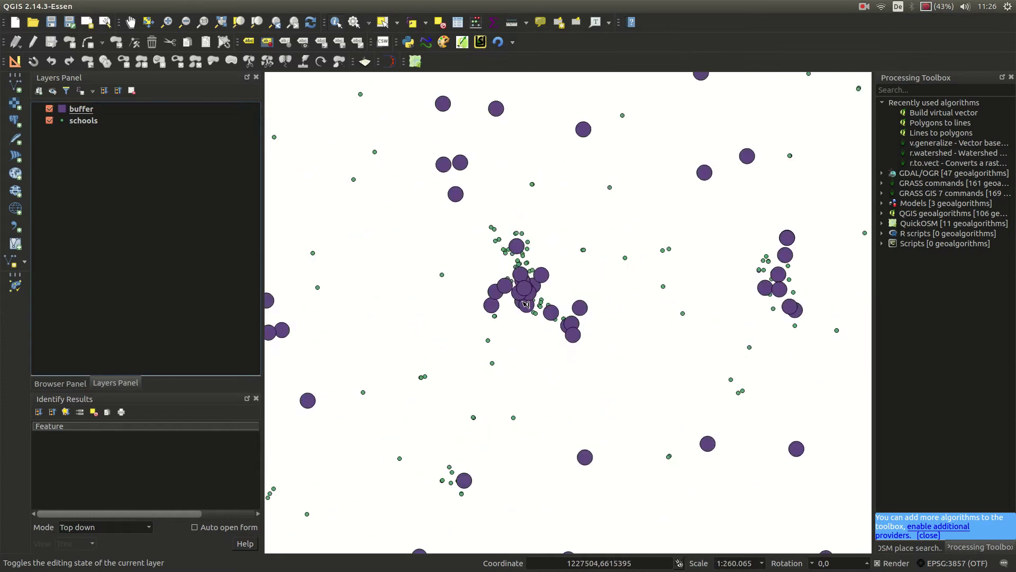
# - Inspect the buffer circles on the map and view the project's coordinate reference system settings
pyautogui.moveTo(485, 285); pyautogui.dragTo(670, 453)
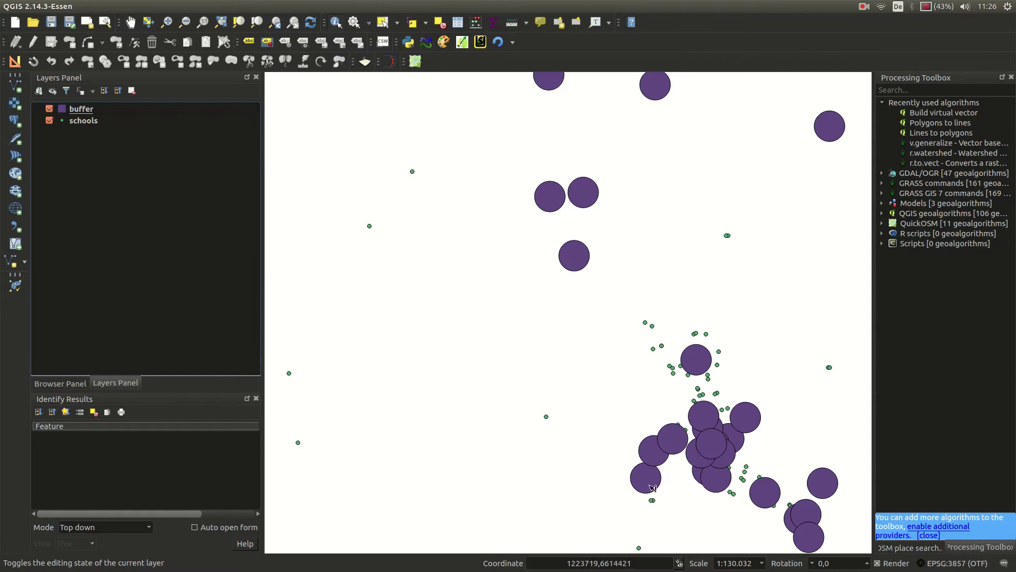
pyautogui.click(960, 562)
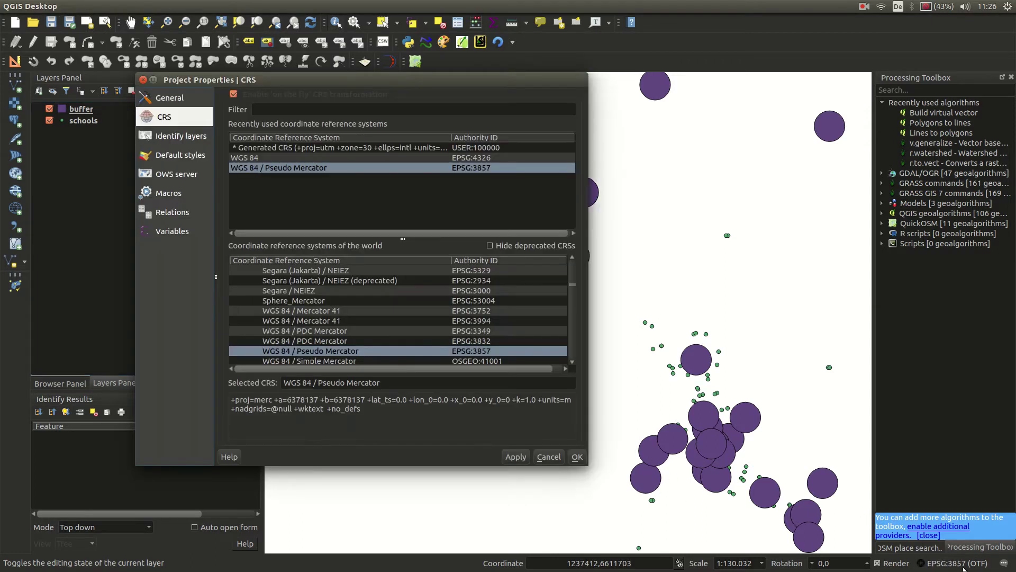
pyautogui.click(142, 80)
pyautogui.hotkey('alt', 'Tab')
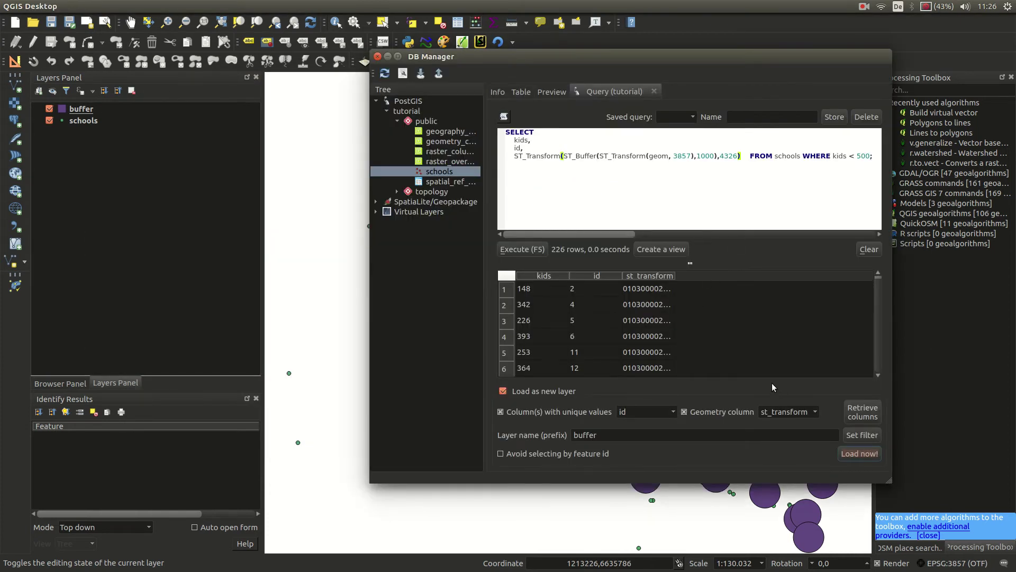
pyautogui.click(103, 201)
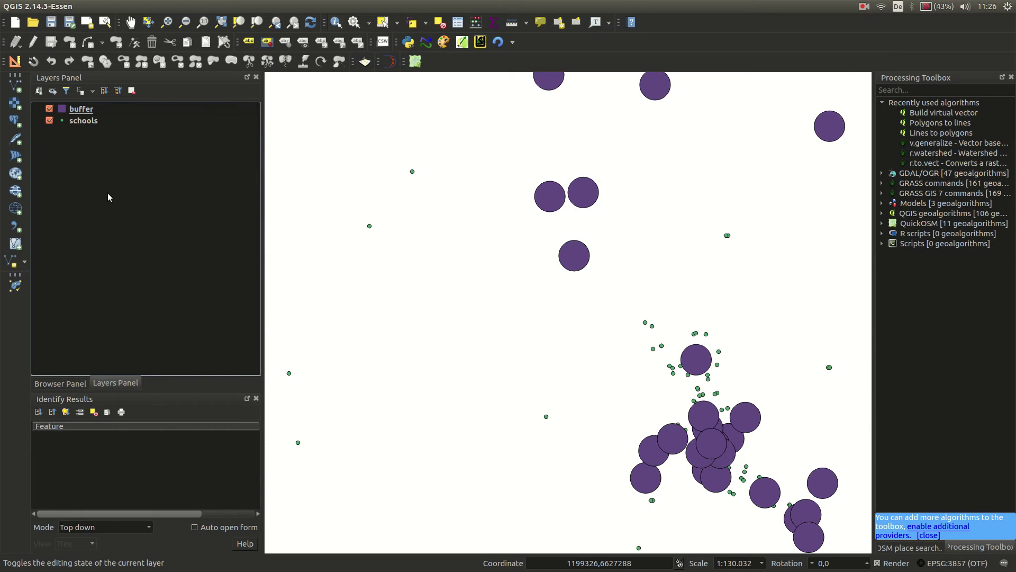
pyautogui.hotkey('alt', 'Tab')
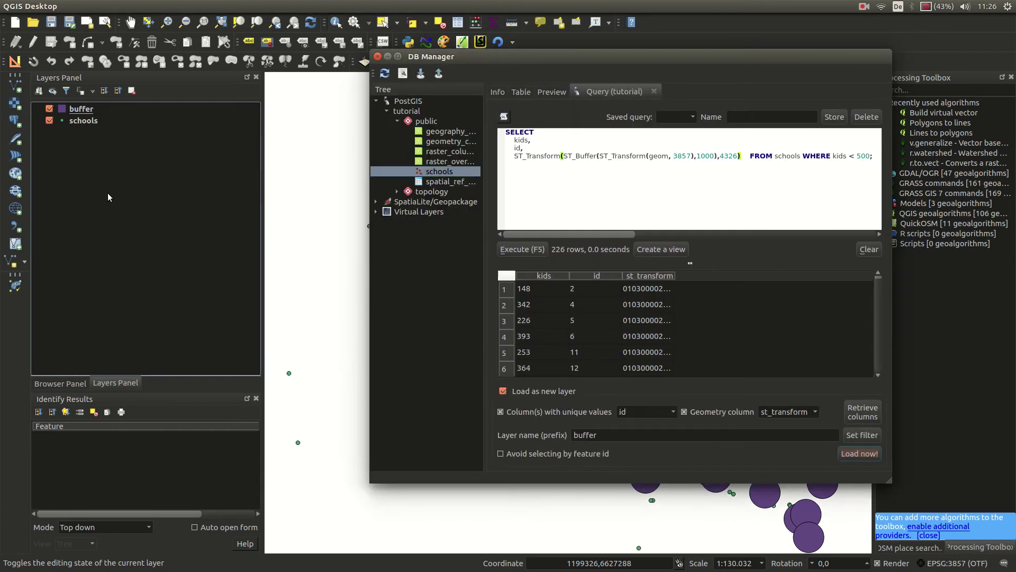
pyautogui.hotkey('alt', 'Tab')
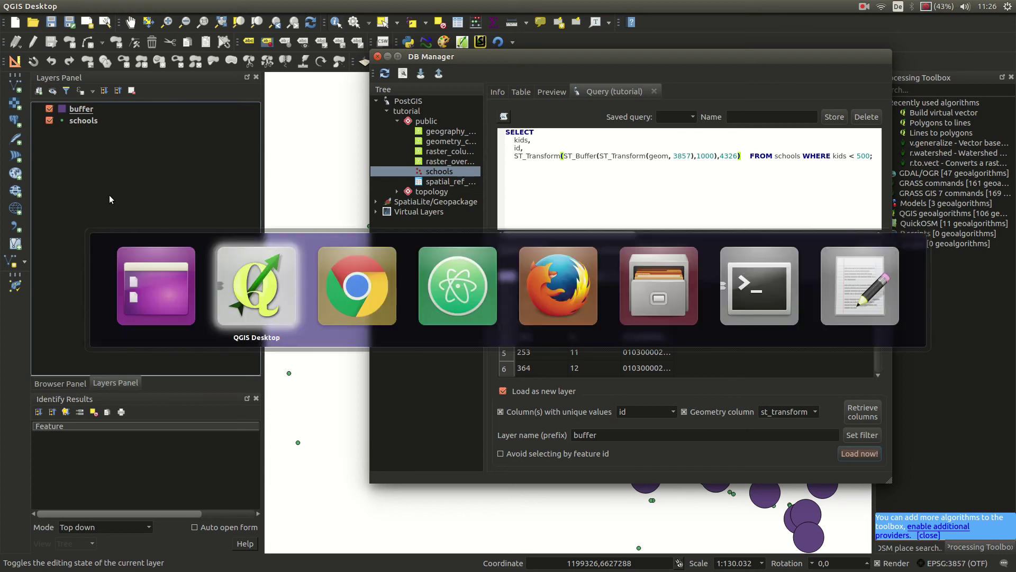